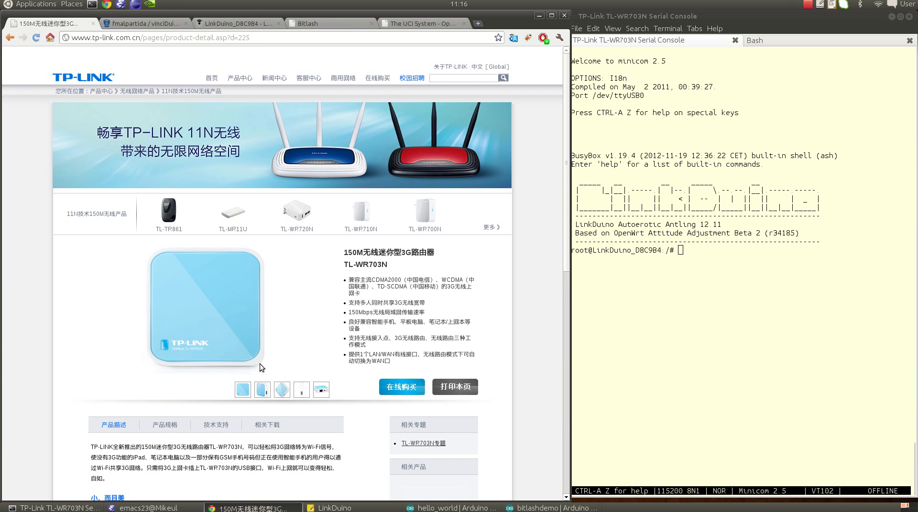
# Step: Cycle the WR703N product photos to the angled view, then the front view with the Ethernet port
pyautogui.click(266, 396)
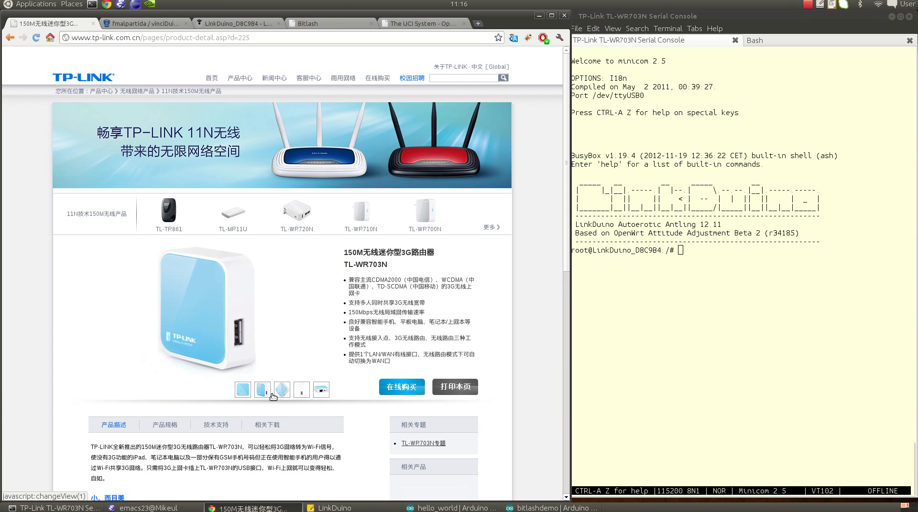
pyautogui.click(321, 391)
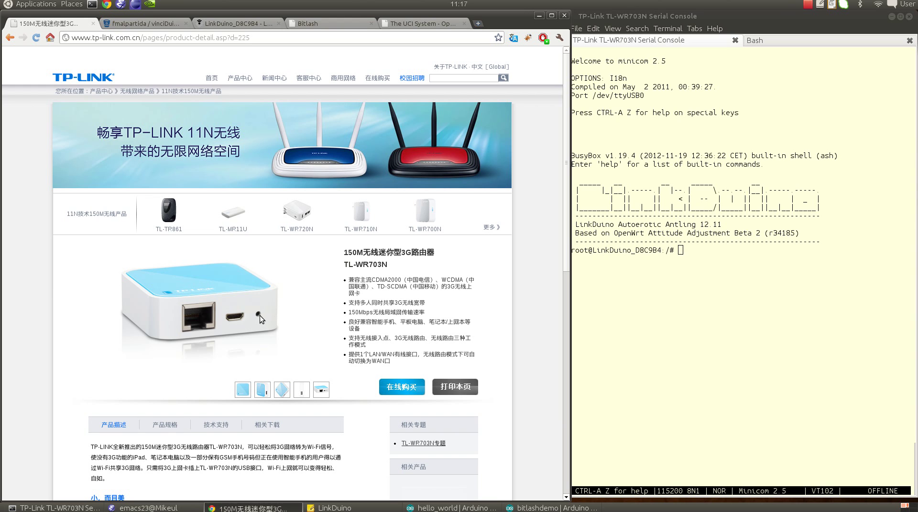
# Step: Show the router's side photo with its USB port, then switch to the vinciDuino wiki tab
pyautogui.click(264, 393)
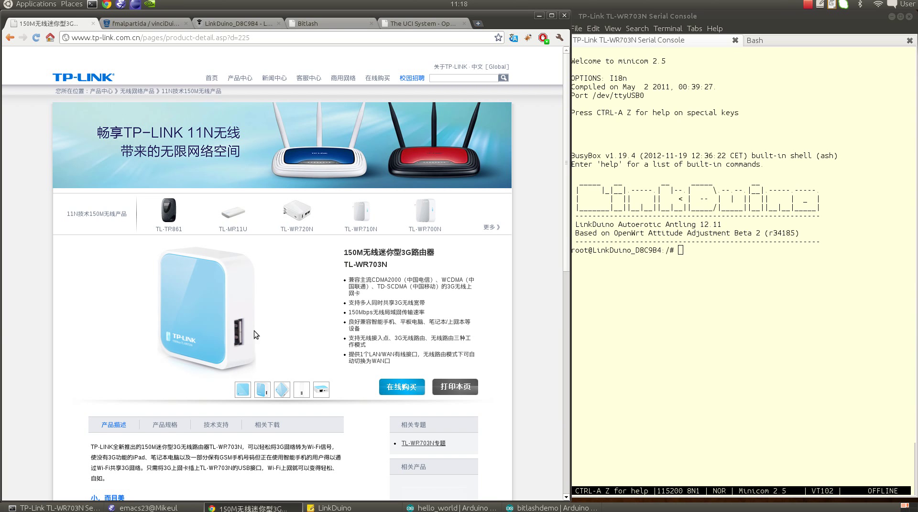
pyautogui.click(165, 22)
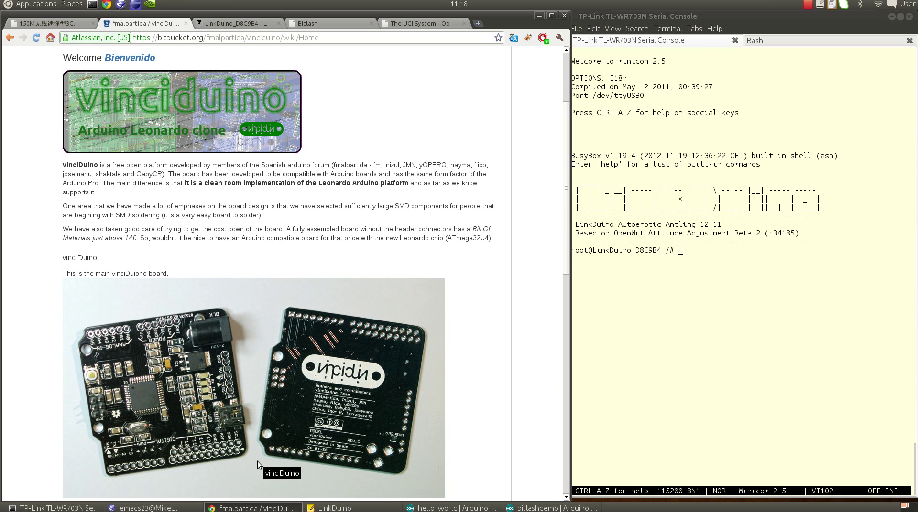
# Step: Recheck the router's front photo, then scroll the vinciDuino wiki down to the main board photo
pyautogui.hotkey('ctrl', 'pageup')
pyautogui.click(242, 390)
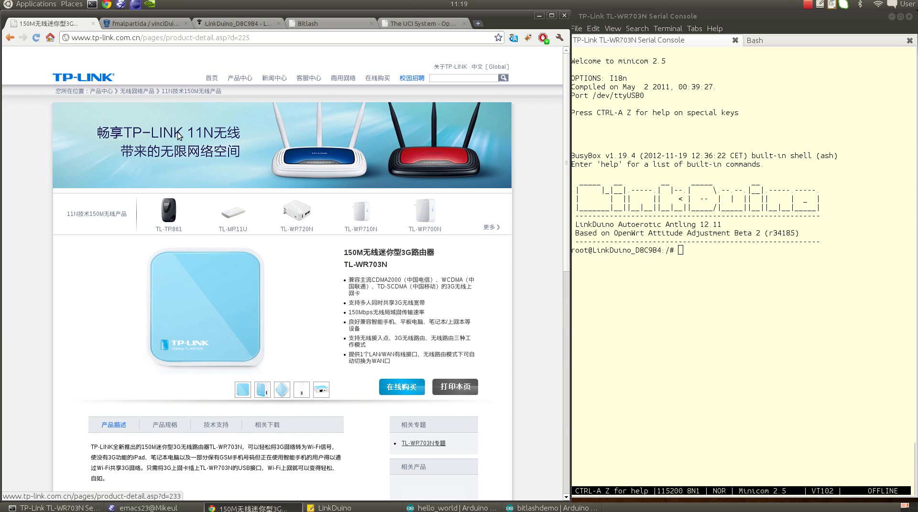
pyautogui.click(146, 22)
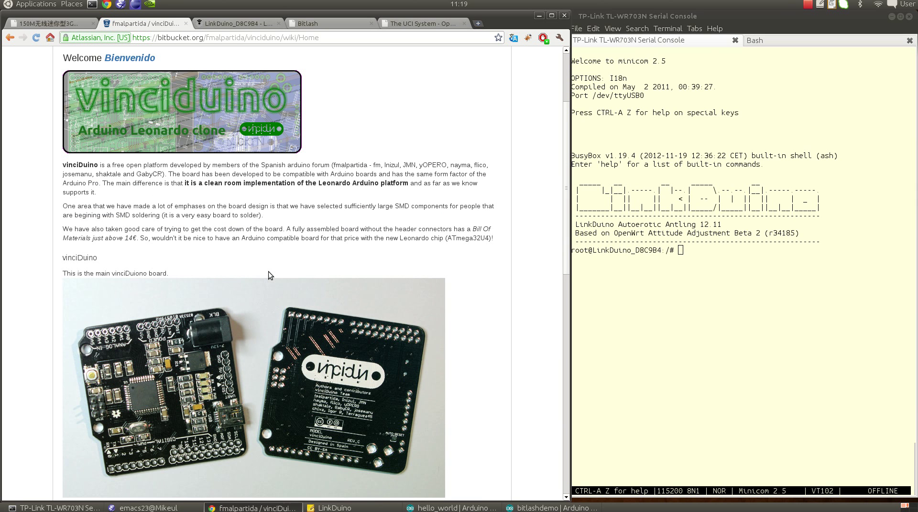
pyautogui.scroll(-1, 268, 272)
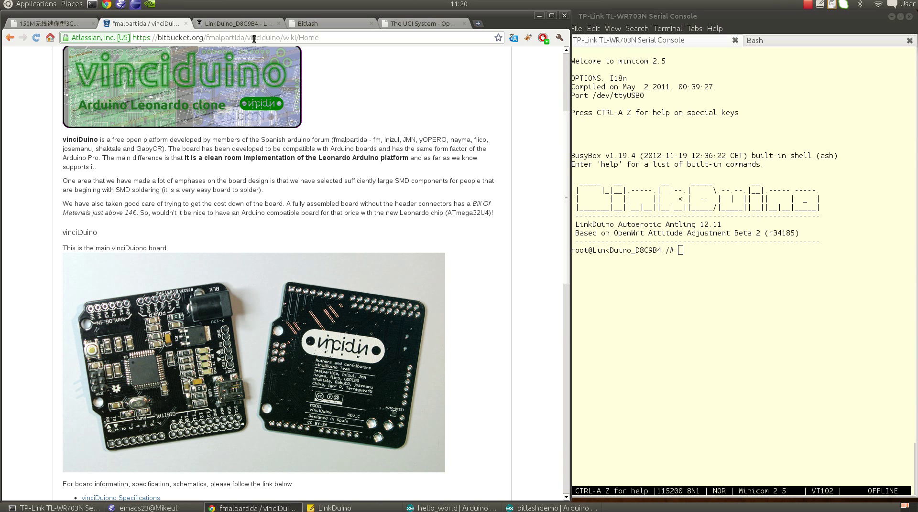
# Step: Log in to the LinkDuino router's LuCI page as root with the account password
pyautogui.click(247, 22)
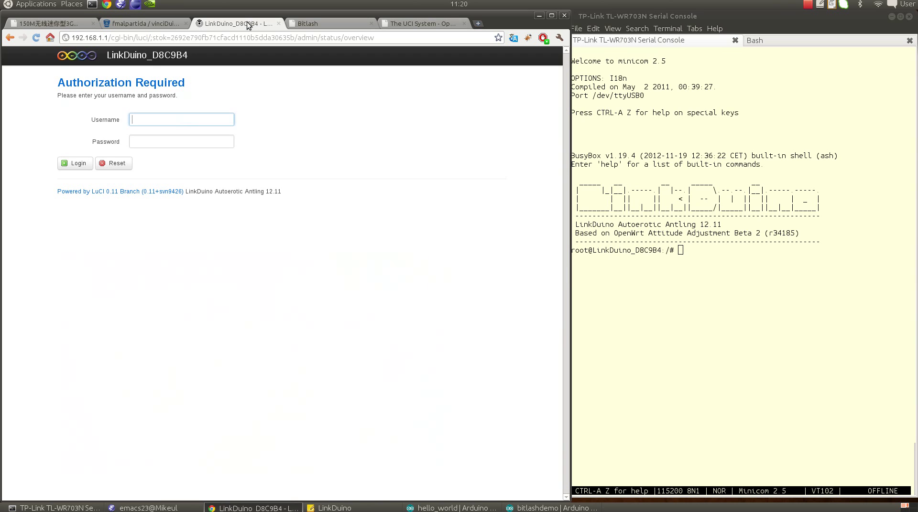
pyautogui.click(155, 120)
pyautogui.write('root')
pyautogui.press('Tab')
pyautogui.write('••')
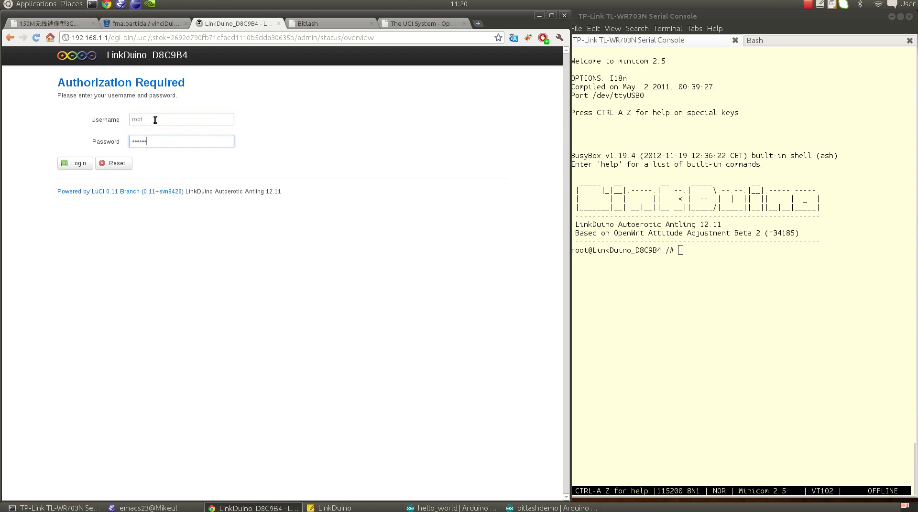
pyautogui.write('•••••')
pyautogui.press('Return')
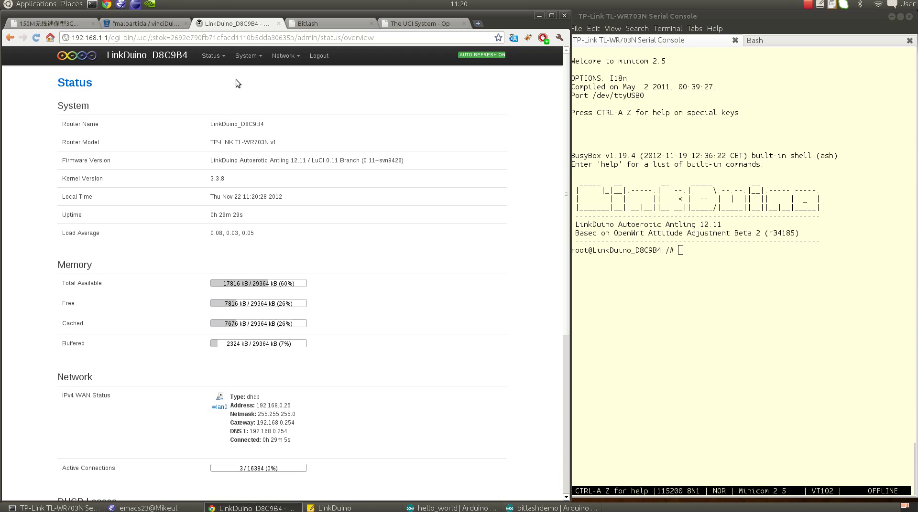
pyautogui.moveTo(258, 56)
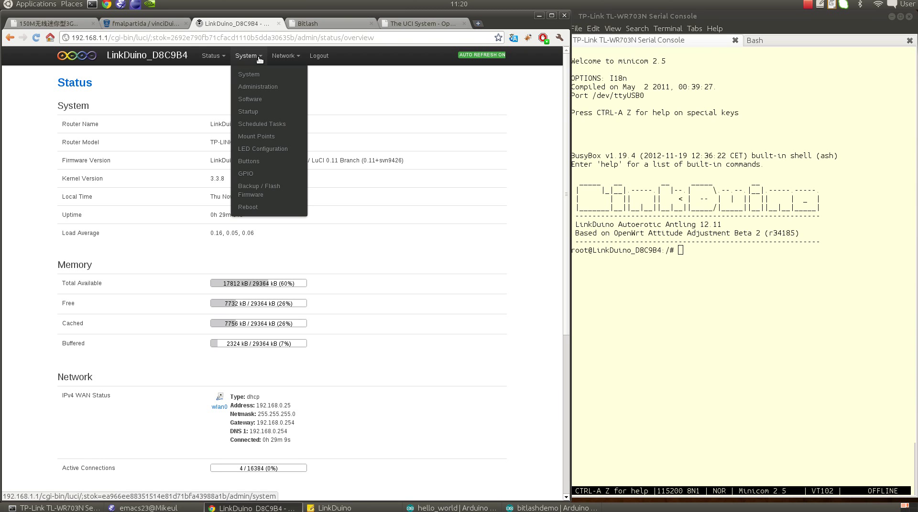
# Step: Set the USB Power GPIO 8 initial value to 1, apply it, and note the new ttyACM0 device
pyautogui.click(256, 175)
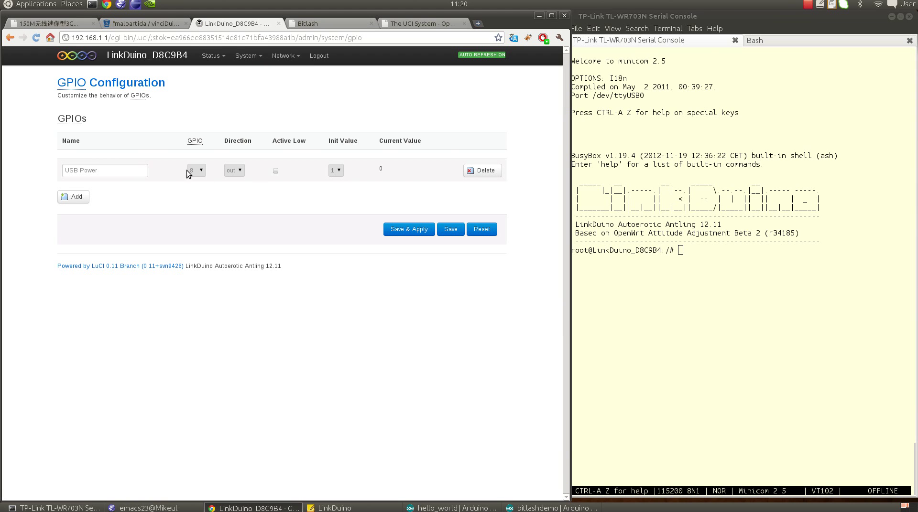
pyautogui.moveTo(103, 171); pyautogui.dragTo(64, 172)
pyautogui.click(113, 170)
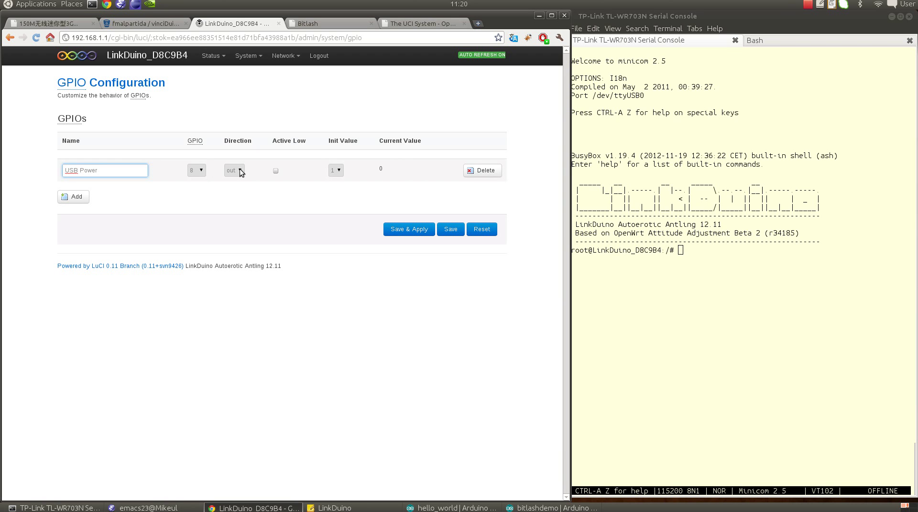
pyautogui.click(336, 170)
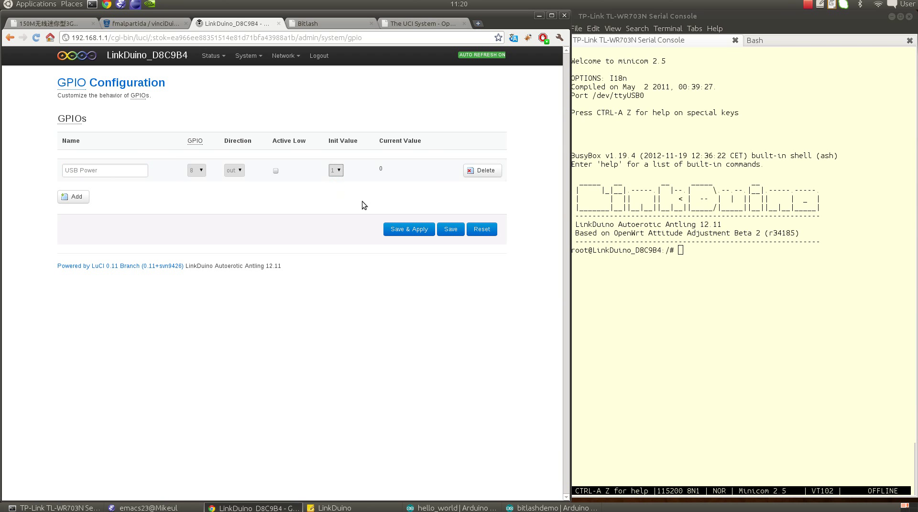
pyautogui.click(411, 231)
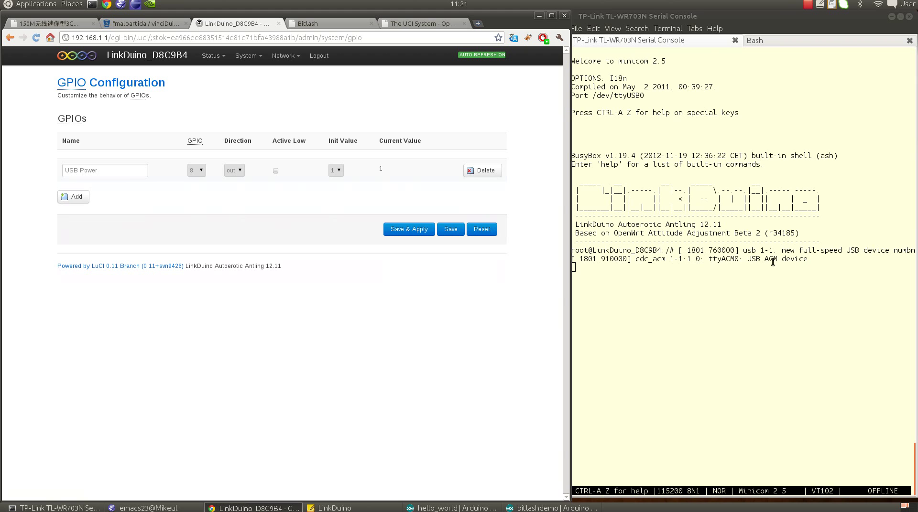
pyautogui.moveTo(820, 263); pyautogui.dragTo(708, 261)
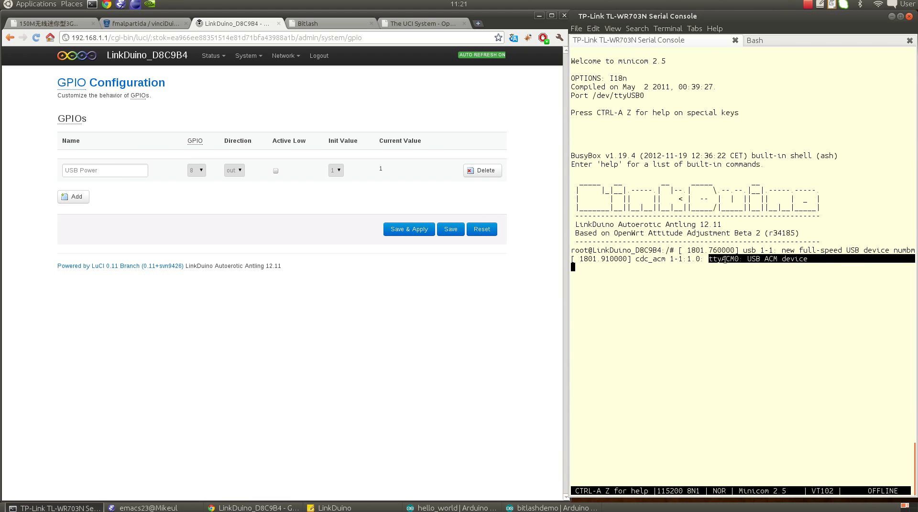
pyautogui.click(826, 259)
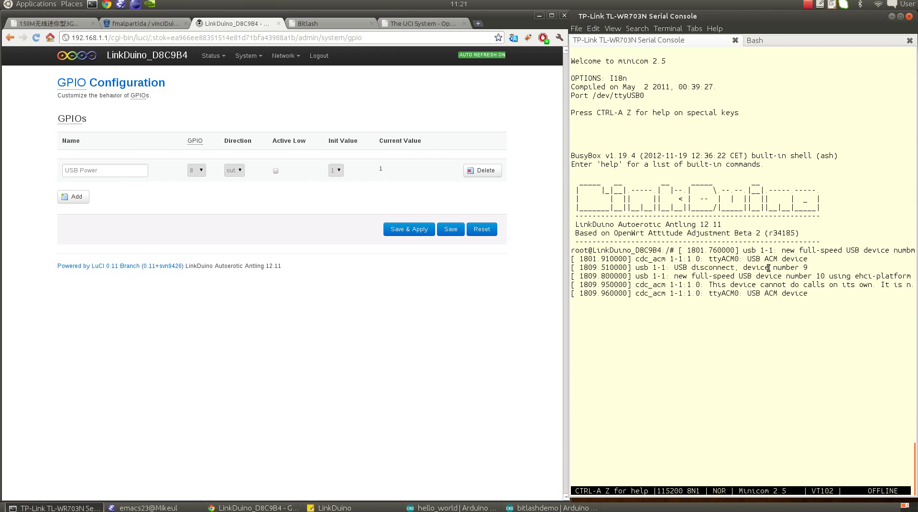
pyautogui.moveTo(811, 295); pyautogui.dragTo(709, 293)
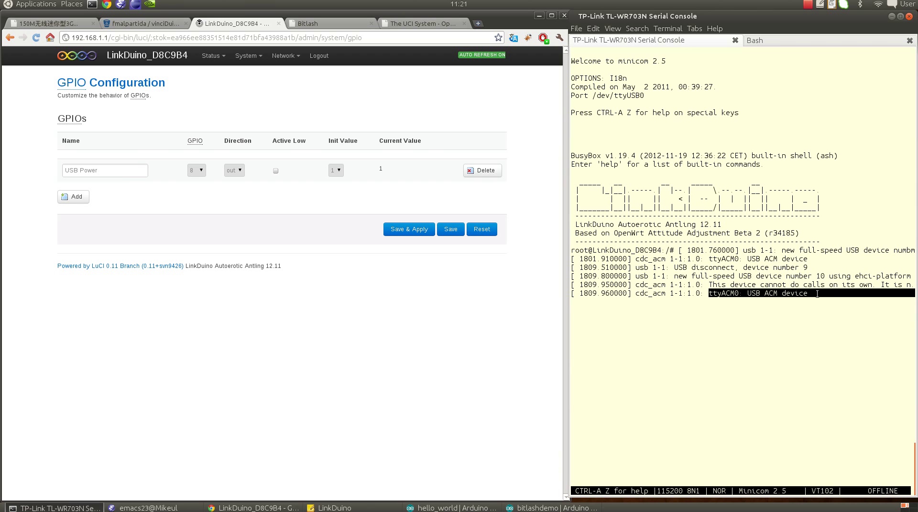
# Step: Change the USB Power initial value to 0 and apply it to the router
pyautogui.click(337, 171)
pyautogui.click(339, 184)
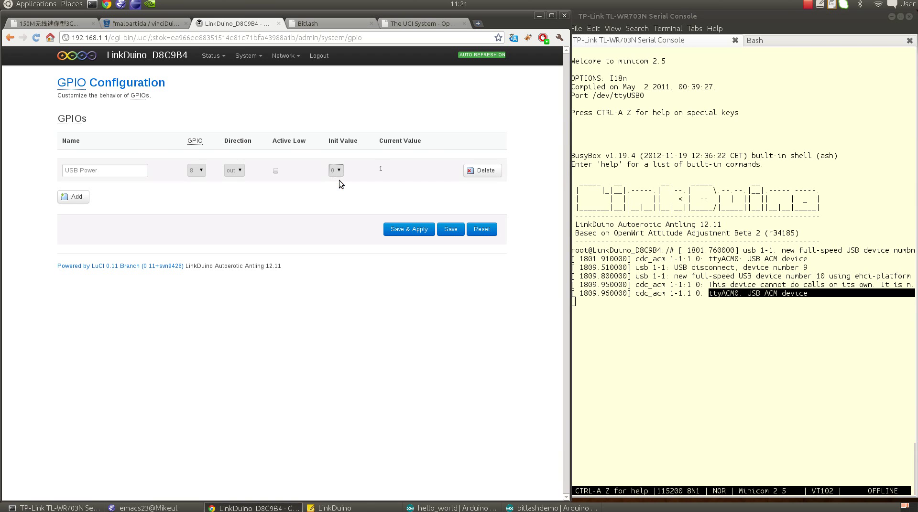
pyautogui.click(400, 232)
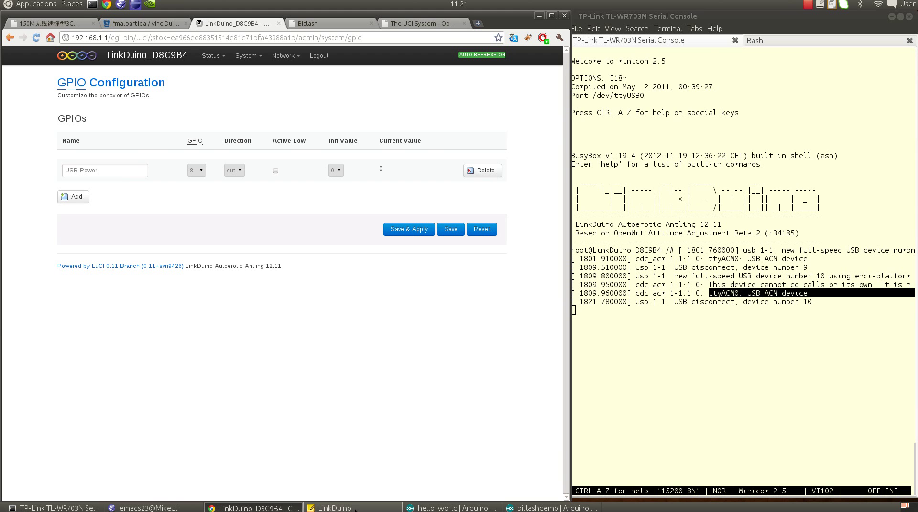
# Step: Review the LinkDuino avrdude and microcom notes in Zim, then raise the hello_world Arduino sketch
pyautogui.click(335, 508)
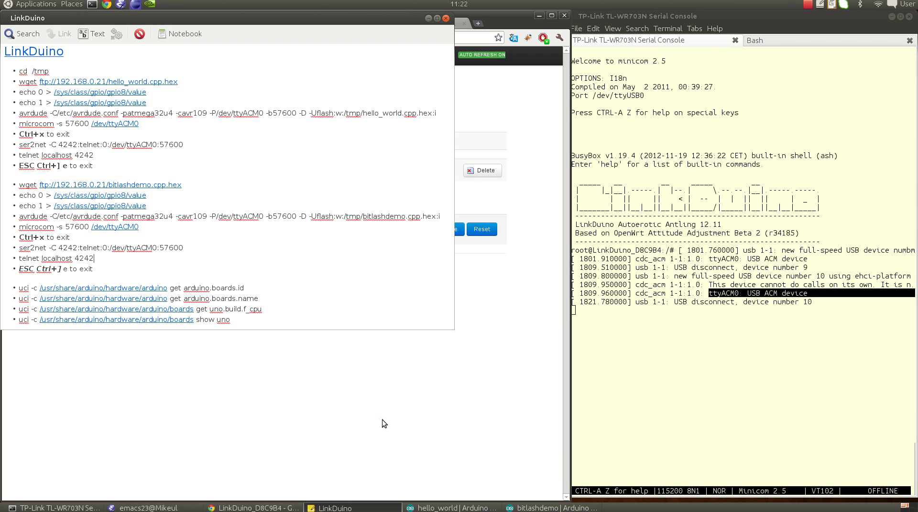
pyautogui.click(442, 509)
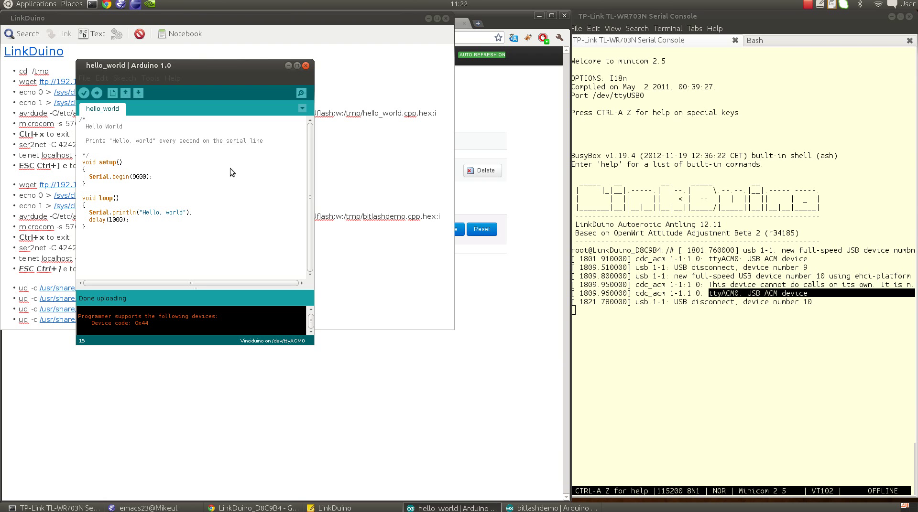
# Step: In the router shell, cd to /tmp and wget hello_world.cpp.hex from 192.168.0.21
pyautogui.click(399, 164)
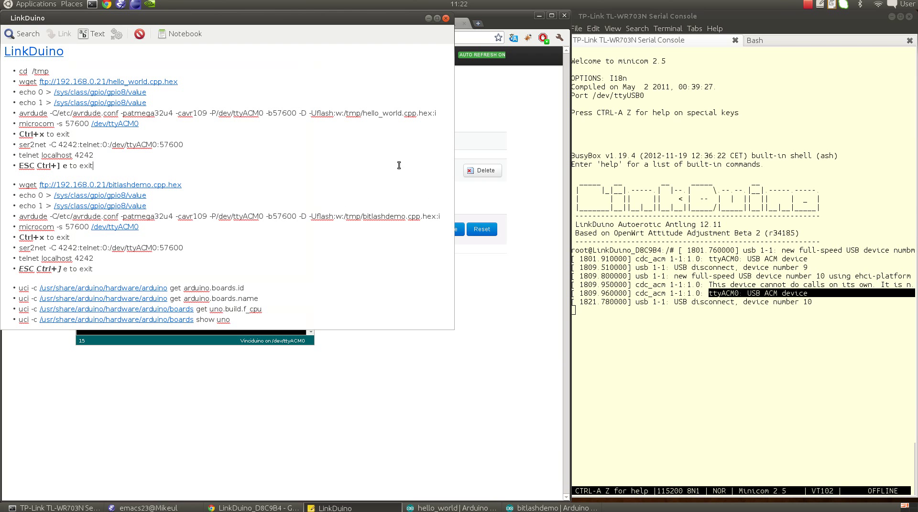
pyautogui.click(668, 250)
pyautogui.press('Return')
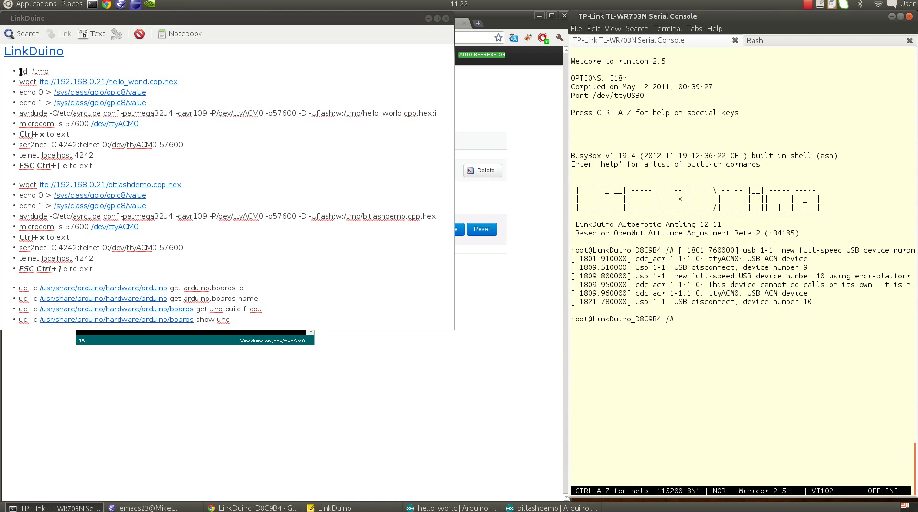
pyautogui.moveTo(20, 71); pyautogui.dragTo(50, 71)
pyautogui.middleClick(736, 349)
pyautogui.press('Return')
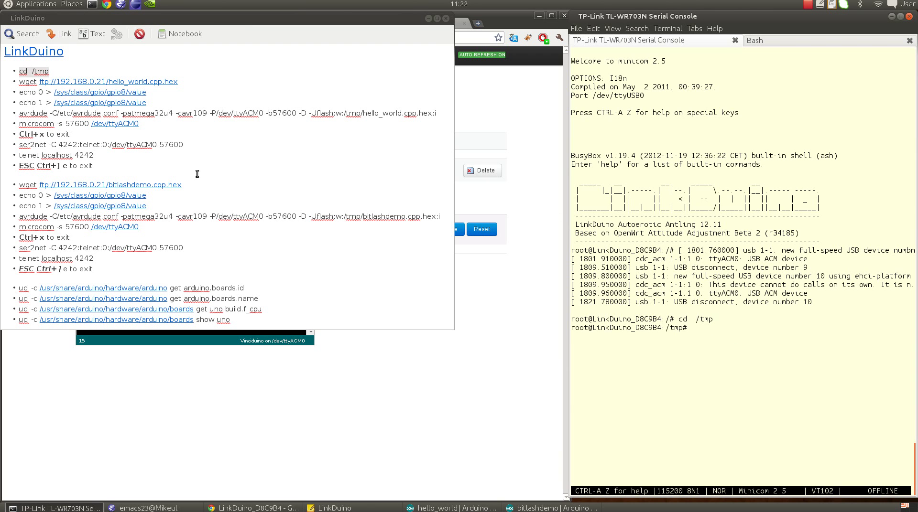
pyautogui.moveTo(19, 82); pyautogui.dragTo(178, 82)
pyautogui.middleClick(695, 360)
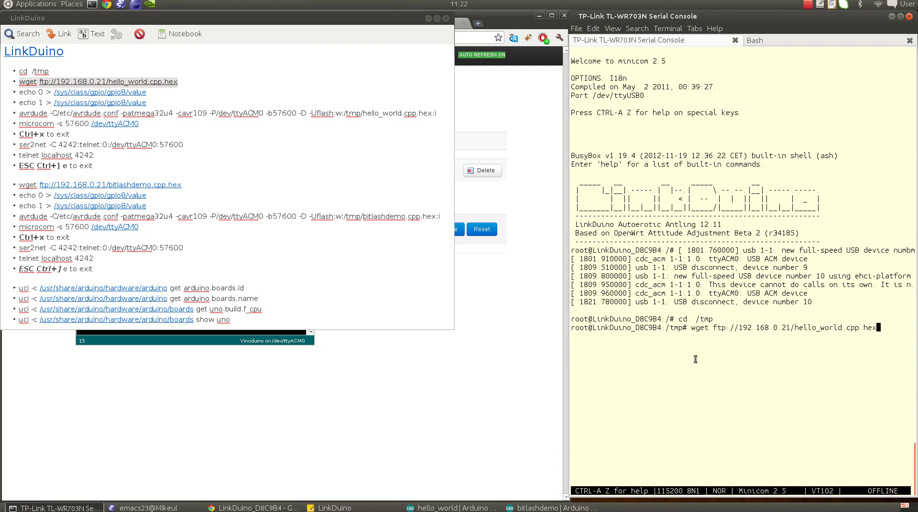
pyautogui.press('Return')
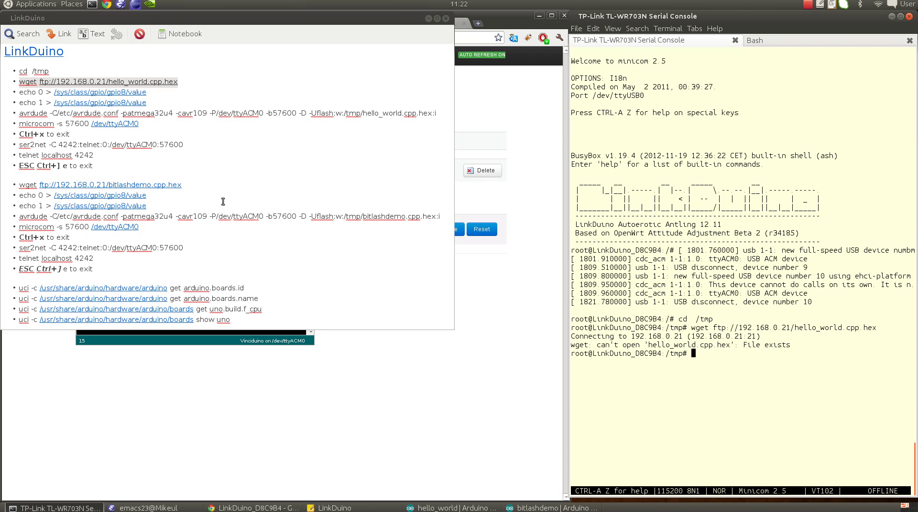
# Step: Pulse the board reset by echoing 0, then 1, into the gpio8 value
pyautogui.moveTo(19, 92); pyautogui.dragTo(153, 93)
pyautogui.middleClick(788, 222)
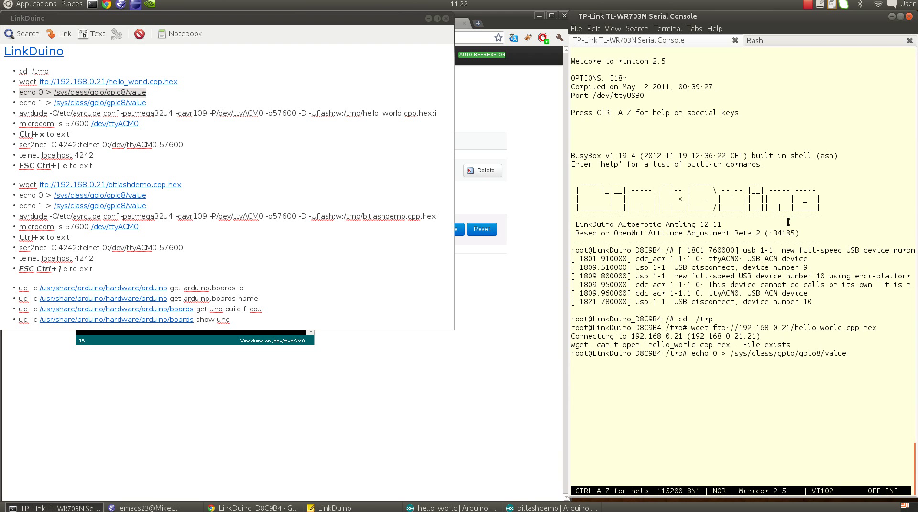
pyautogui.press('Return')
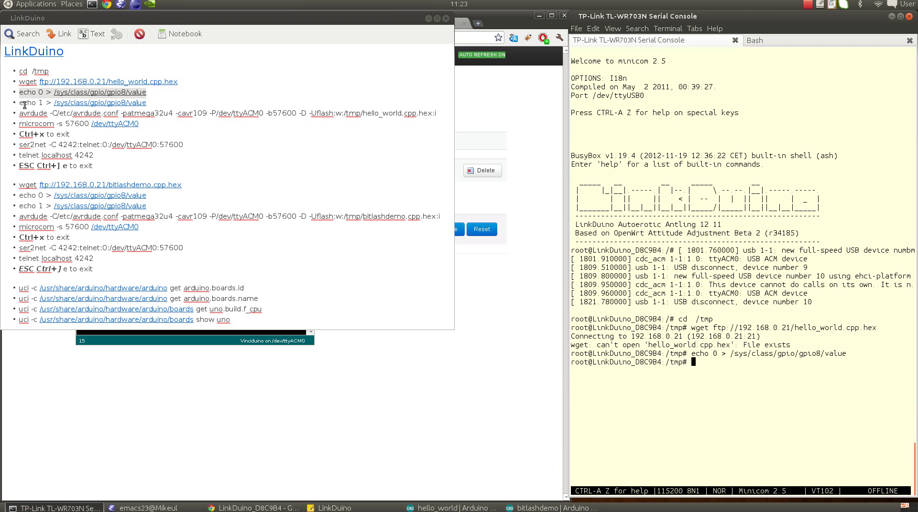
pyautogui.moveTo(19, 103); pyautogui.dragTo(161, 103)
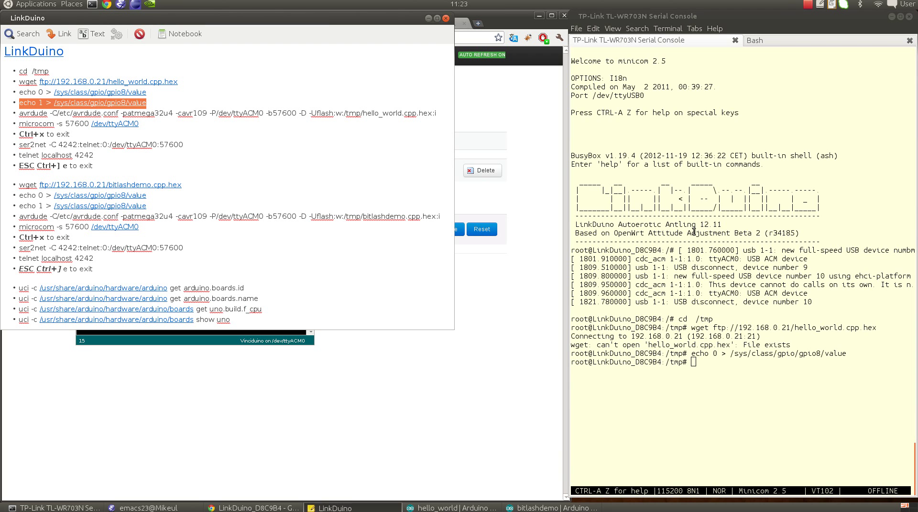
pyautogui.middleClick(694, 232)
pyautogui.press('Return')
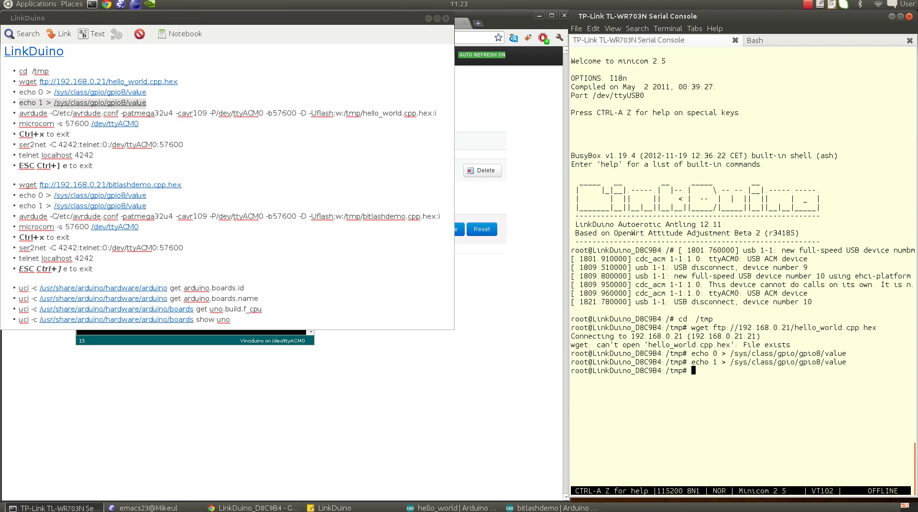
# Step: Flash hello_world.cpp.hex onto the board with the avrdude command from the notes
pyautogui.moveTo(19, 113); pyautogui.dragTo(439, 113)
pyautogui.middleClick(685, 233)
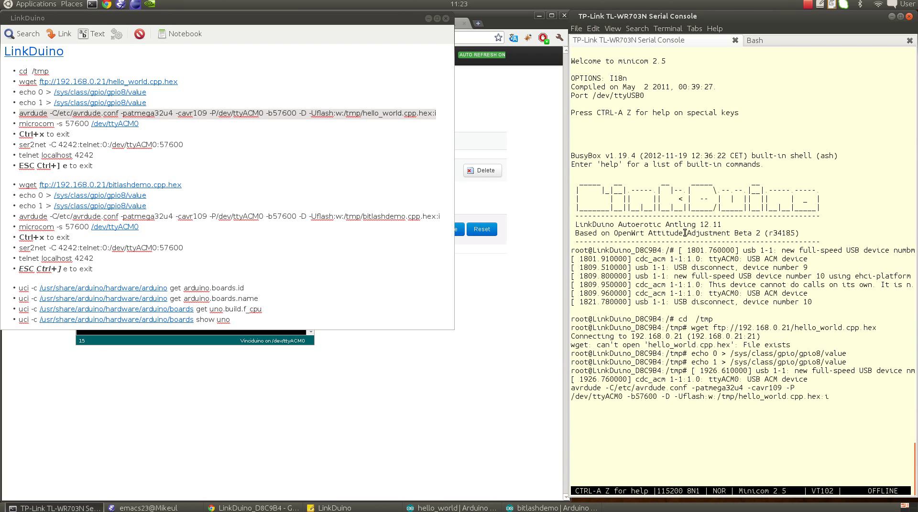
pyautogui.press('Return')
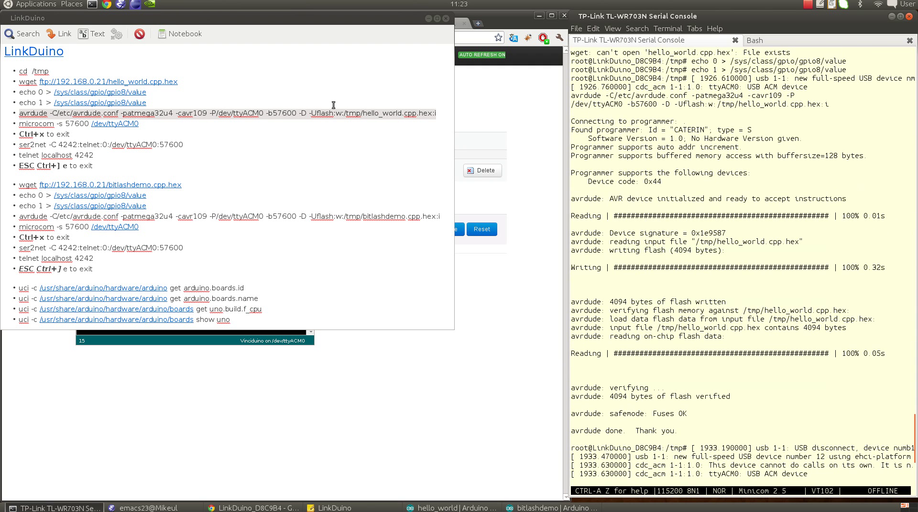
# Step: Watch 'Hello, world' via microcom -s 57600 /dev/ttyACM0, then exit with Ctrl+X
pyautogui.moveTo(19, 124); pyautogui.dragTo(150, 126)
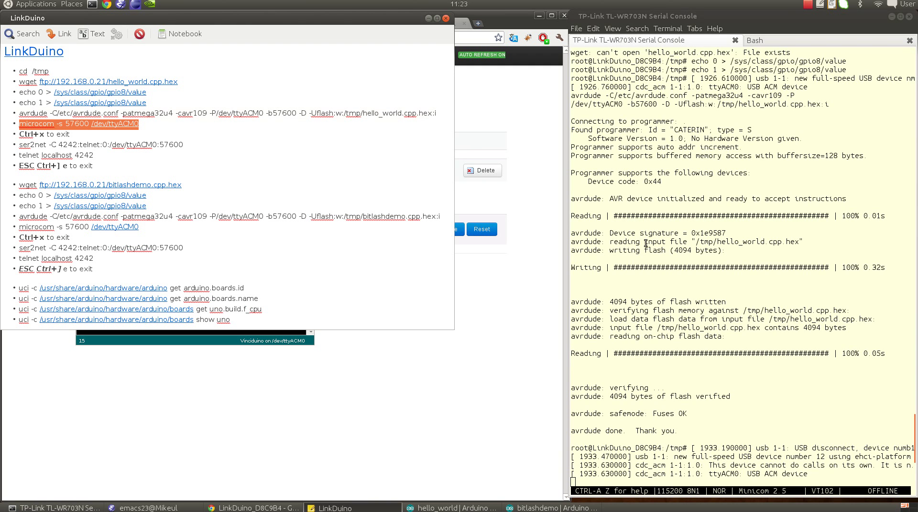
pyautogui.middleClick(679, 287)
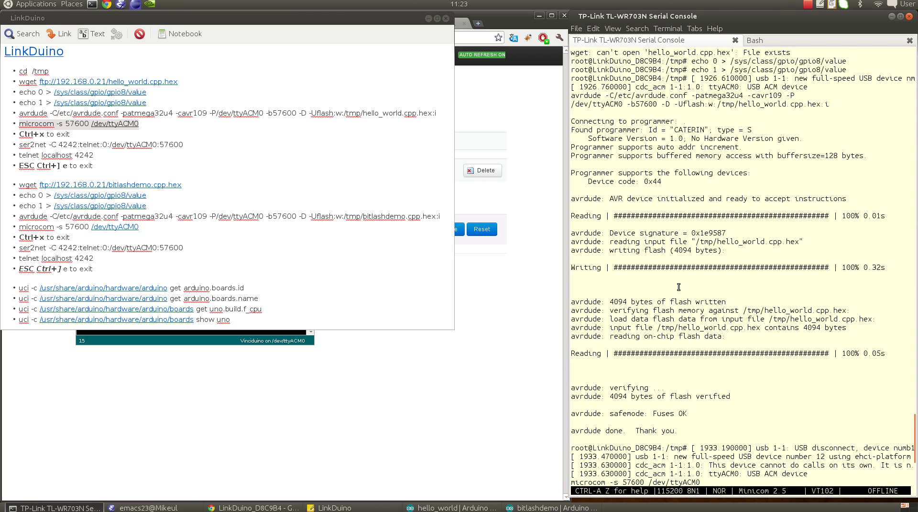
pyautogui.press('Return')
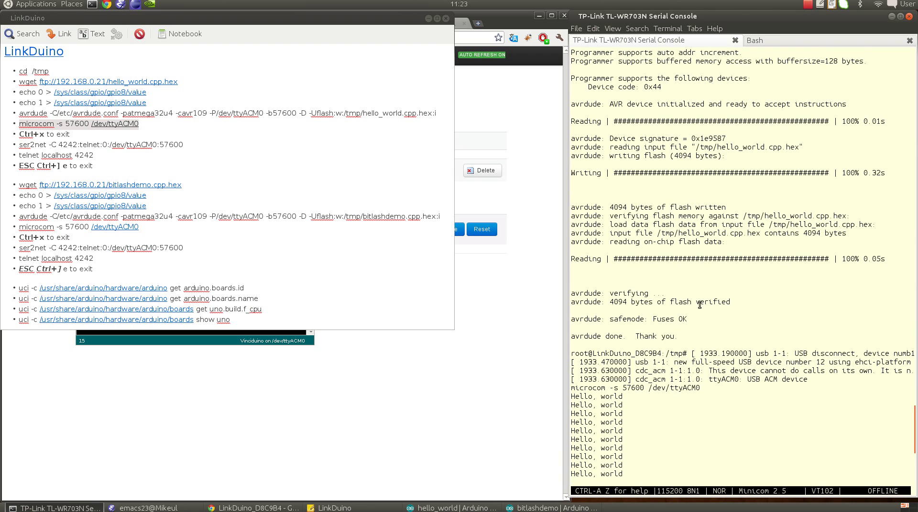
pyautogui.hotkey('ctrl', 'x')
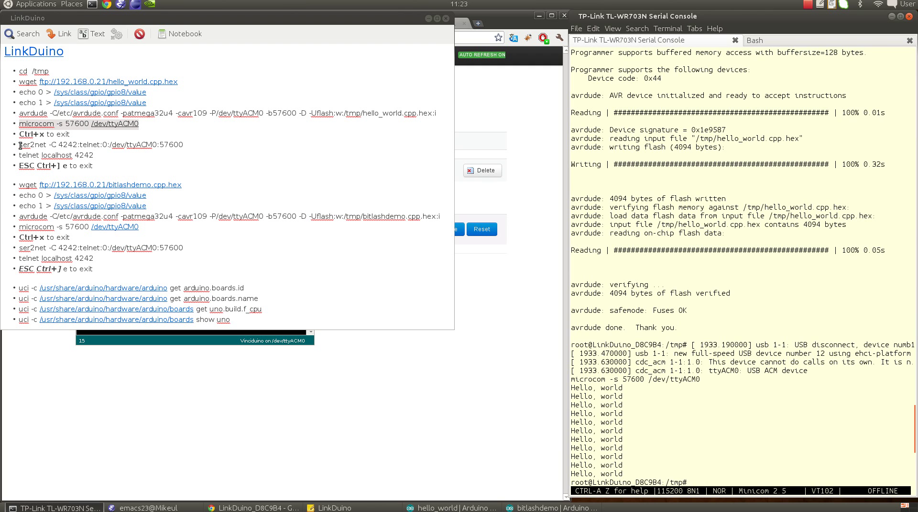
# Step: Run the ser2net command to share ttyACM0 on TCP port 4242
pyautogui.moveTo(20, 146); pyautogui.dragTo(186, 144)
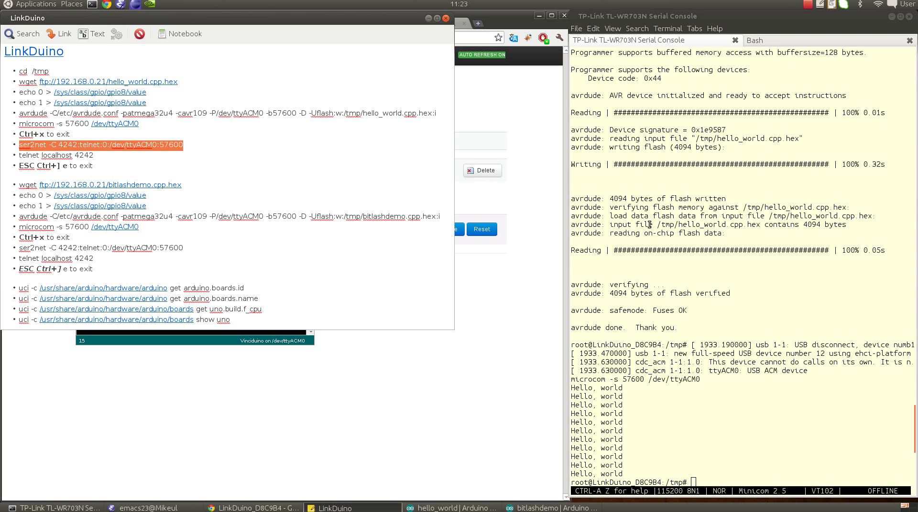
pyautogui.middleClick(682, 257)
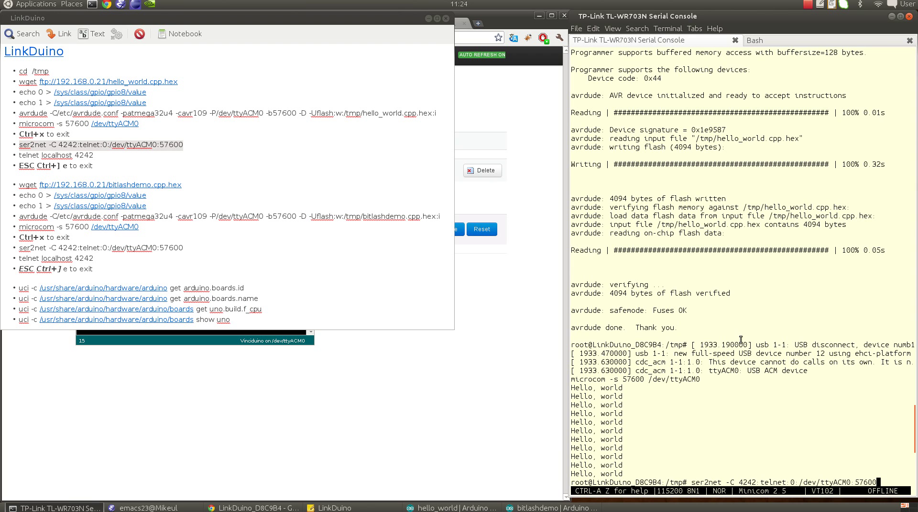
pyautogui.press('Return')
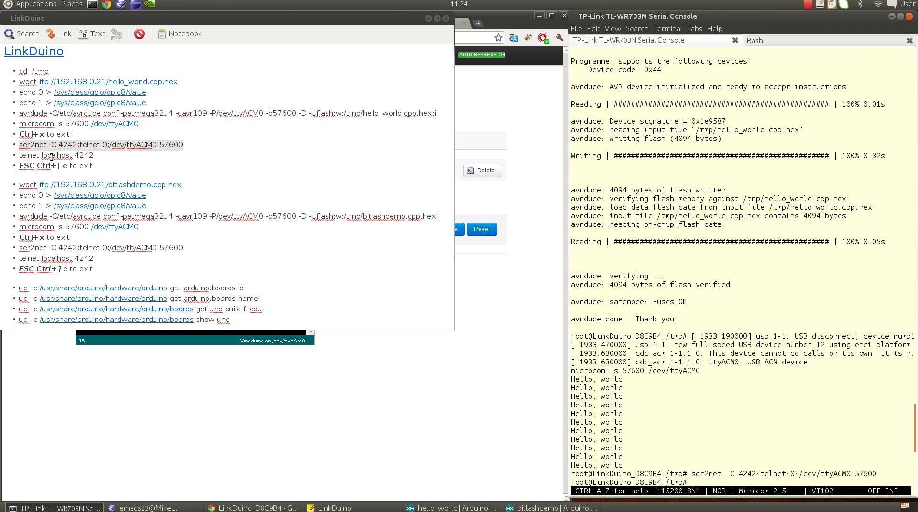
# Step: Telnet to localhost 4242 to see 'Hello, world', then exit telnet with Ctrl+] and e
pyautogui.moveTo(19, 155); pyautogui.dragTo(93, 158)
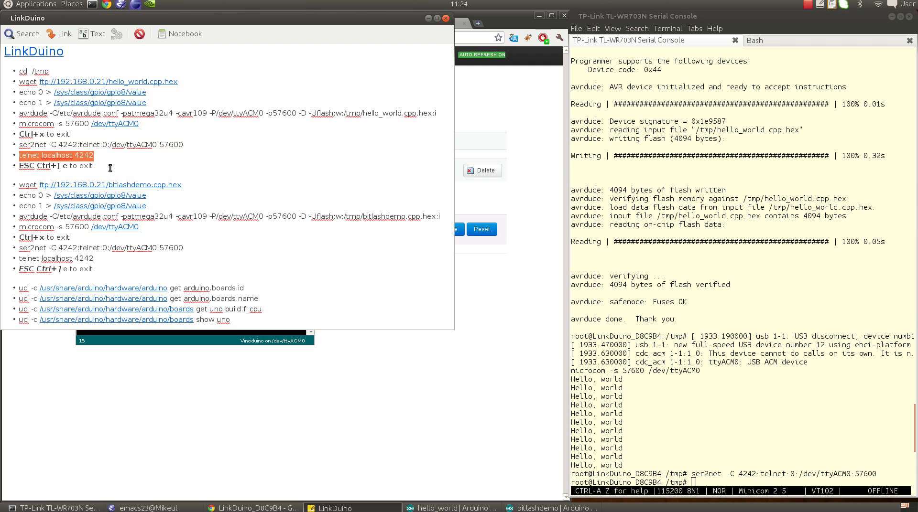
pyautogui.click(700, 231)
pyautogui.middleClick(700, 231)
pyautogui.press('Return')
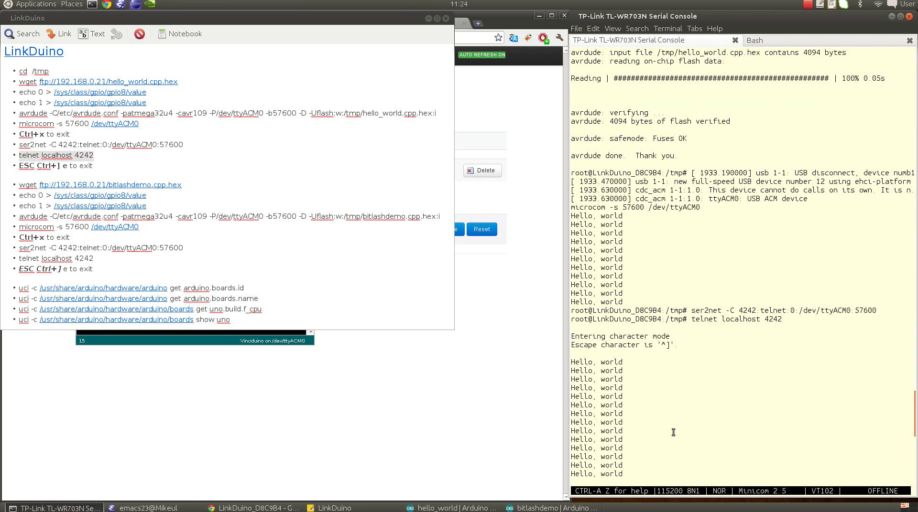
pyautogui.hotkey('ctrl', ']')
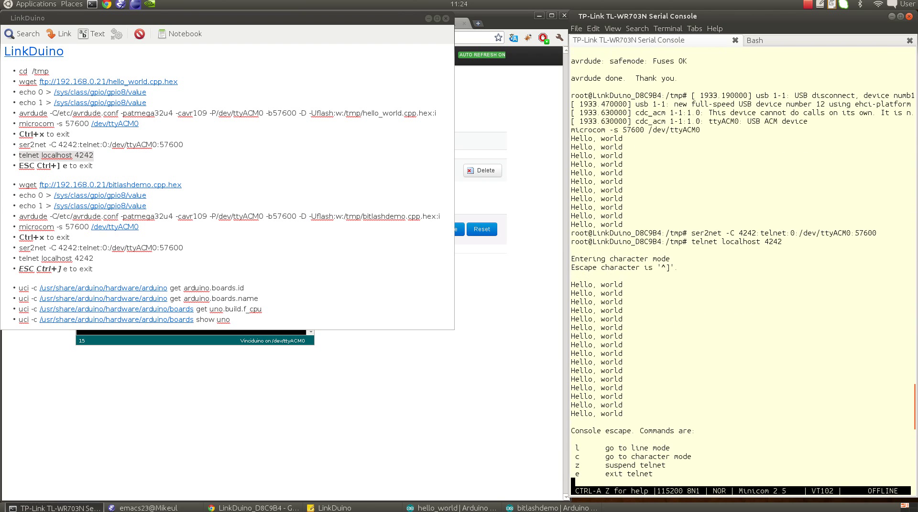
pyautogui.press('e')
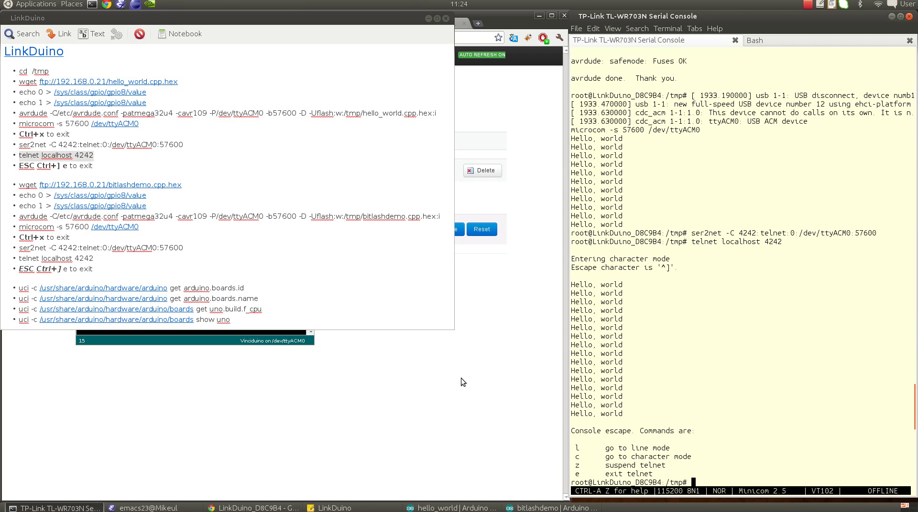
pyautogui.hotkey('alt', 'Tab')
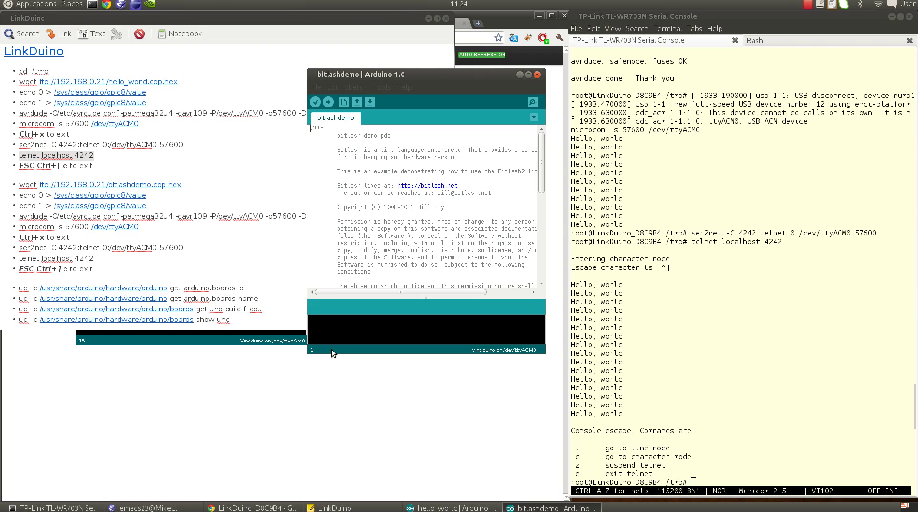
# Step: Glance at the Bitlash project page in Chrome, then return to the LinkDuino notes and router console
pyautogui.click(308, 399)
pyautogui.click(315, 23)
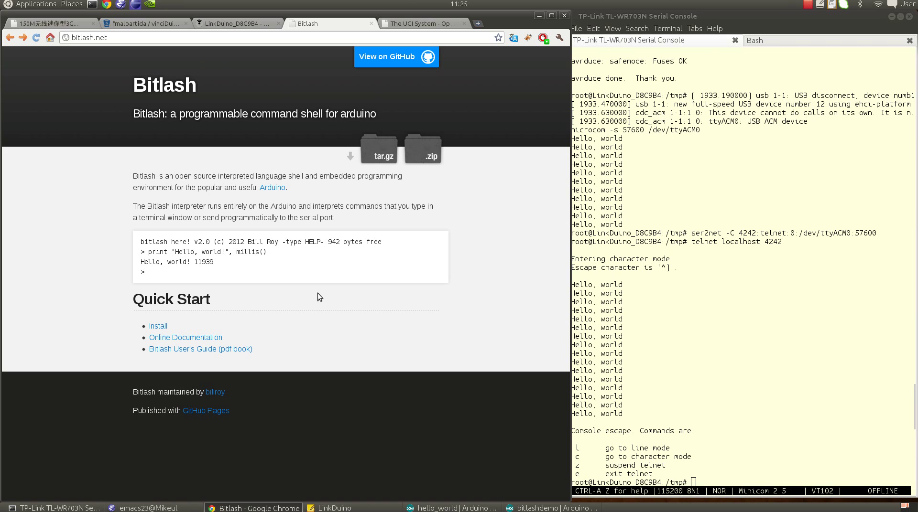
pyautogui.click(337, 509)
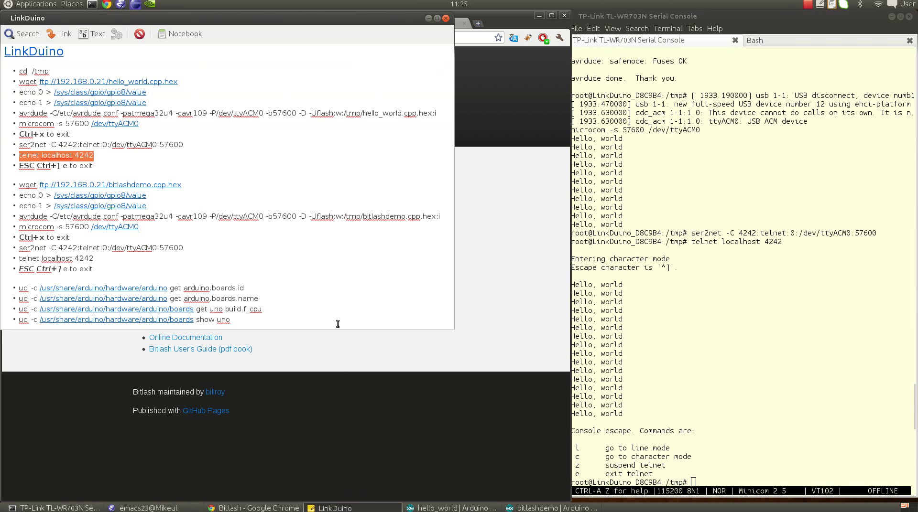
pyautogui.click(680, 310)
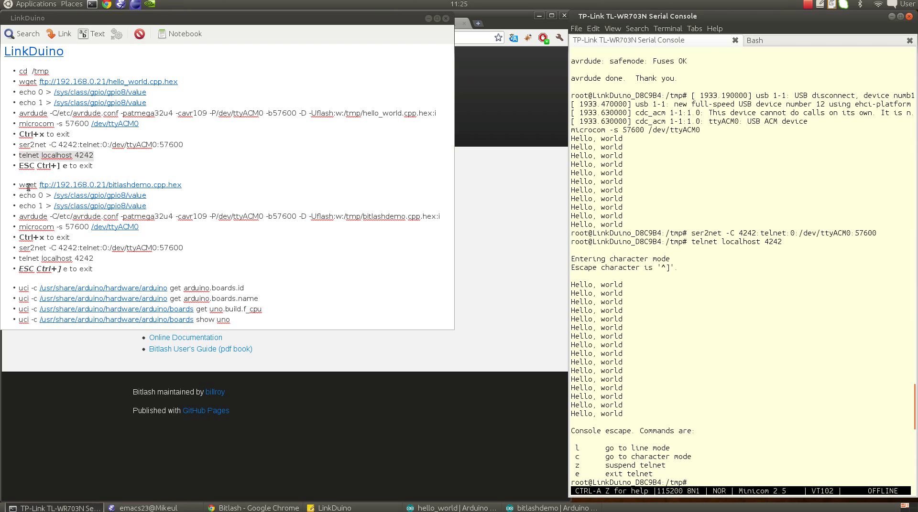
# Step: Download bitlashdemo.cpp.hex with wget, then reset the board by setting GPIO 8 to 0 and back to 1
pyautogui.moveTo(19, 185); pyautogui.dragTo(188, 185)
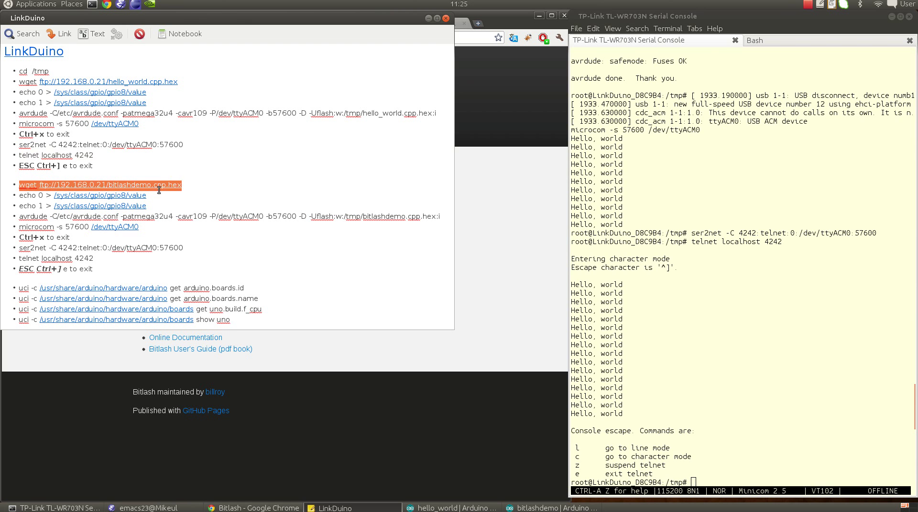
pyautogui.middleClick(718, 235)
pyautogui.press('Return')
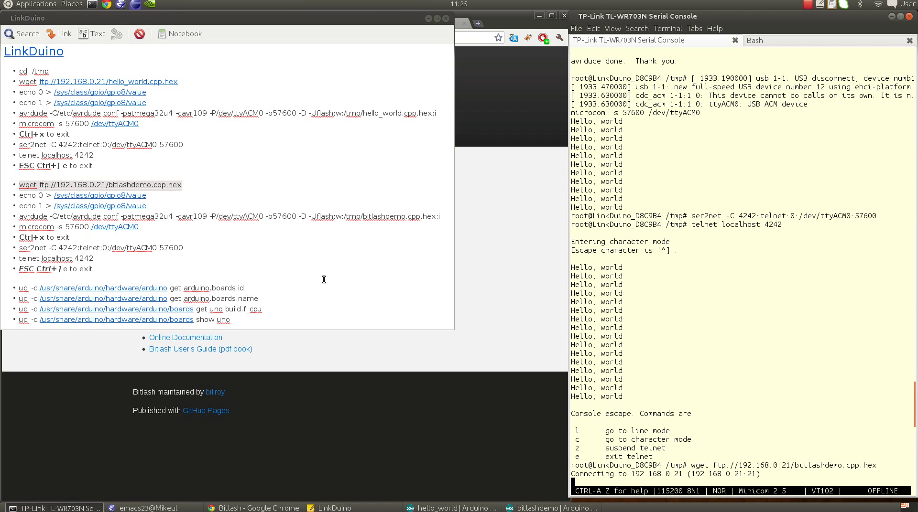
pyautogui.tripleClick(19, 194)
pyautogui.middleClick(659, 266)
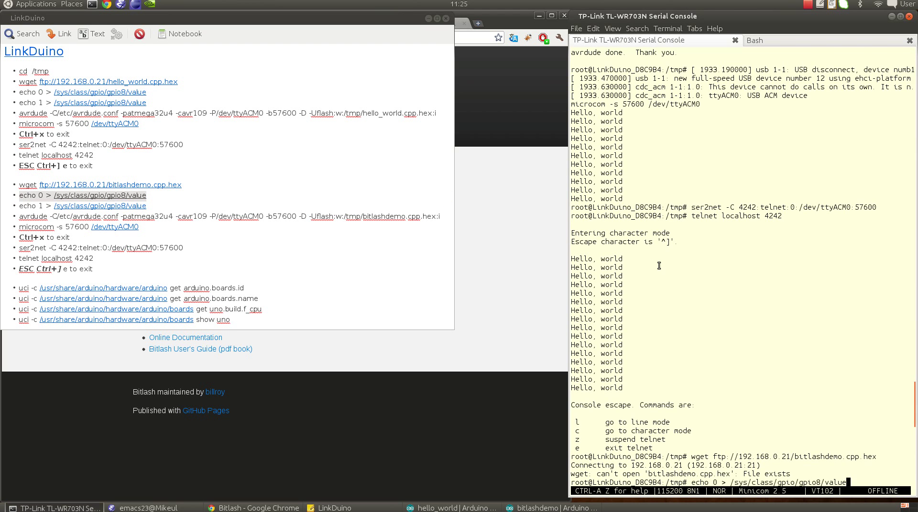
pyautogui.press('Return')
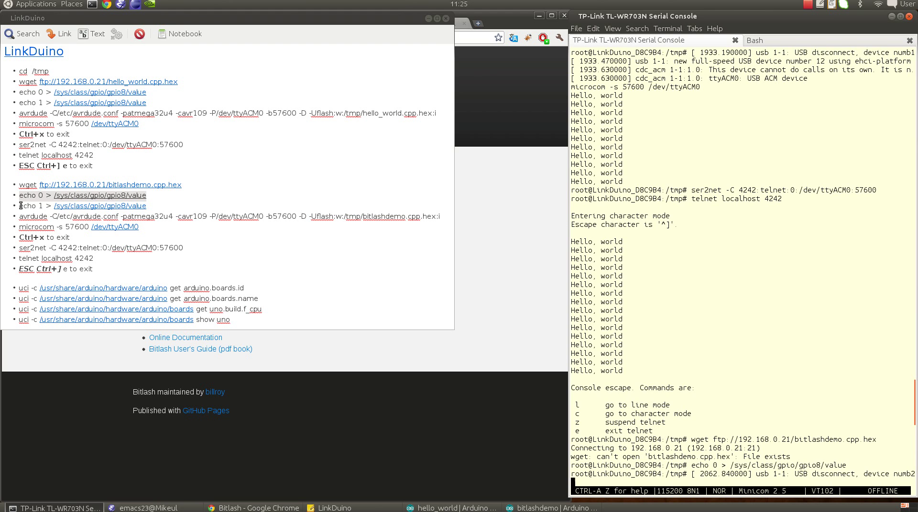
pyautogui.moveTo(21, 206); pyautogui.dragTo(148, 206)
pyautogui.middleClick(681, 230)
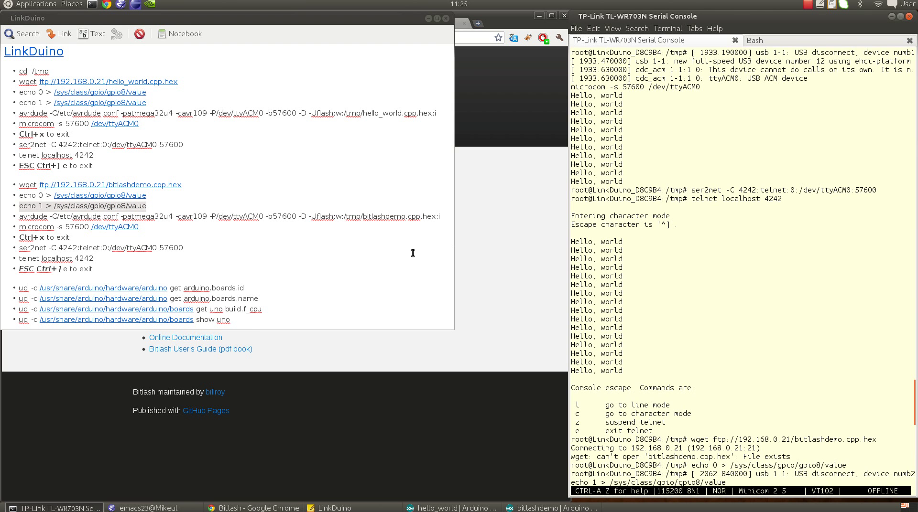
# Step: Flash bitlashdemo.cpp.hex with avrdude, open microcom at 57600 baud, and stop the counter
pyautogui.moveTo(19, 216); pyautogui.dragTo(447, 217)
pyautogui.middleClick(670, 225)
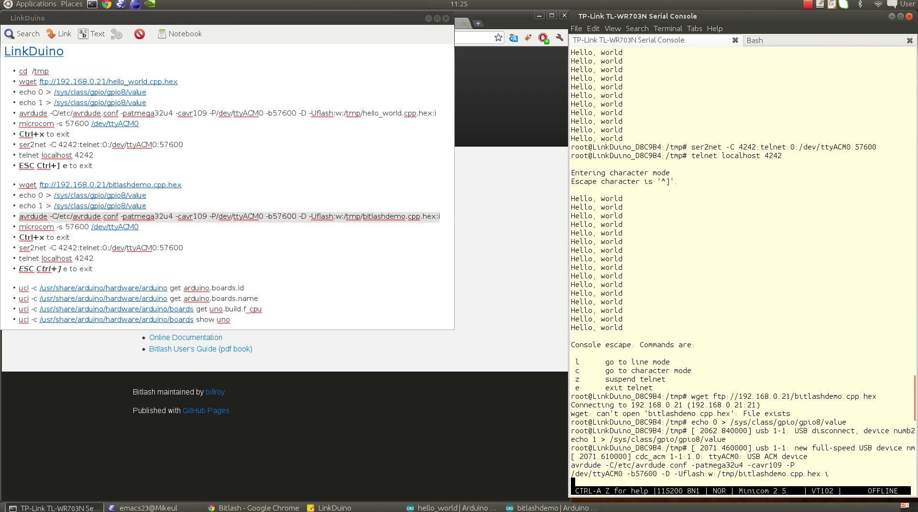
pyautogui.press('Return')
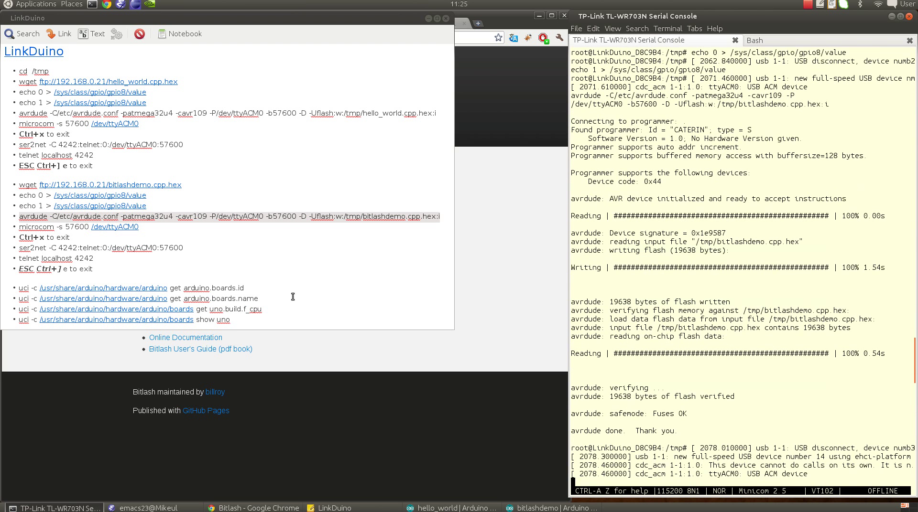
pyautogui.moveTo(20, 227); pyautogui.dragTo(153, 223)
pyautogui.middleClick(741, 286)
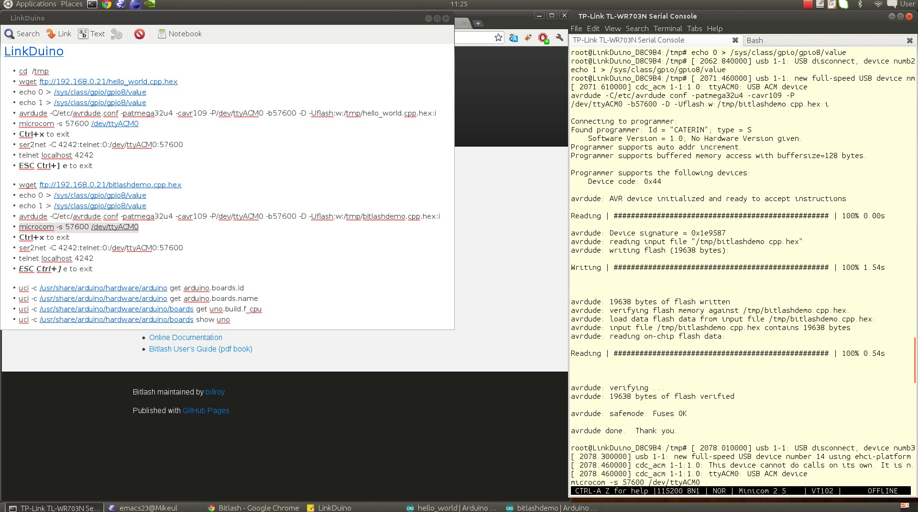
pyautogui.press('Return')
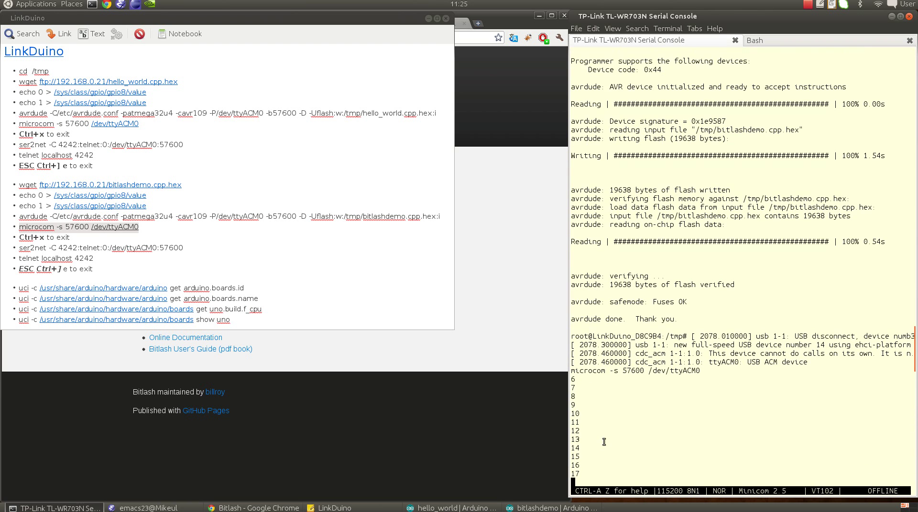
pyautogui.hotkey('ctrl', 'c')
# Step: Run the Bitlash help command, then exit microcom with Ctrl+X to the root shell
pyautogui.write('help')
pyautogui.press('Return')
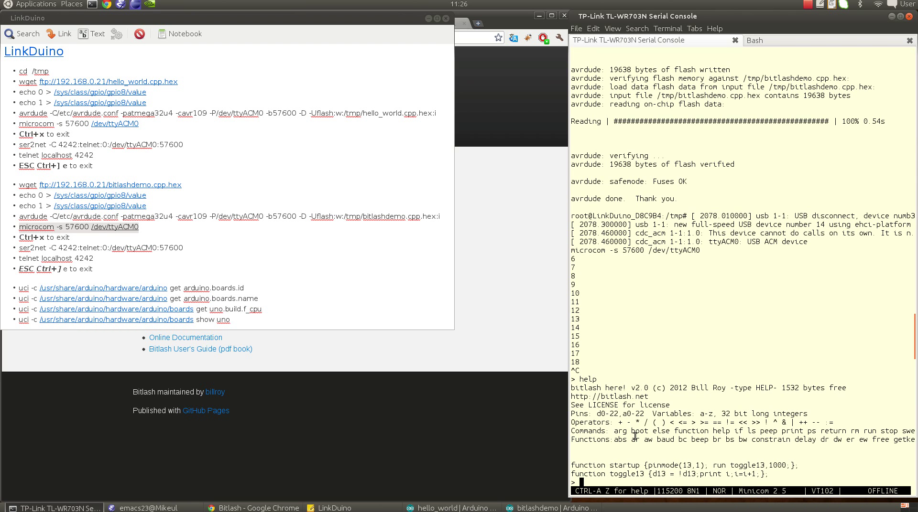
pyautogui.hotkey('ctrl', 'x')
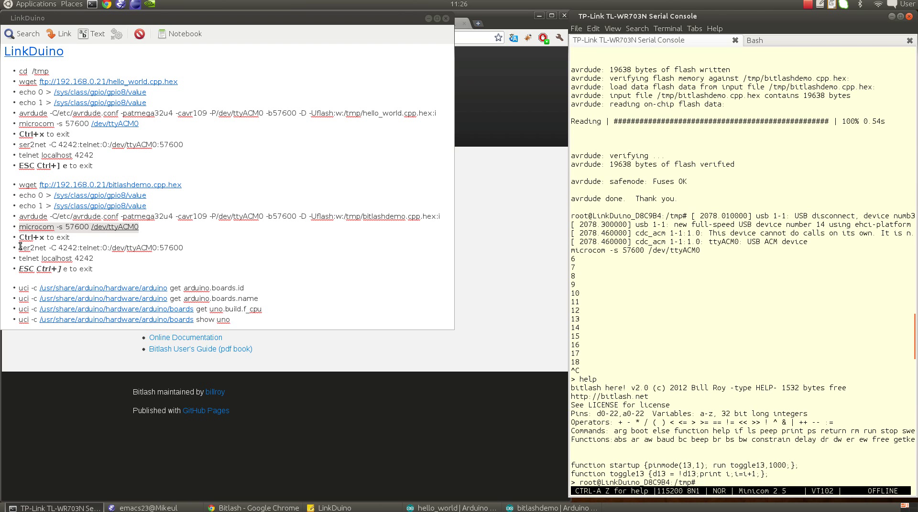
# Step: Share /dev/ttyACM0 at 57600 baud on TCP port 4242 with ser2net
pyautogui.moveTo(20, 247); pyautogui.dragTo(203, 250)
pyautogui.middleClick(652, 266)
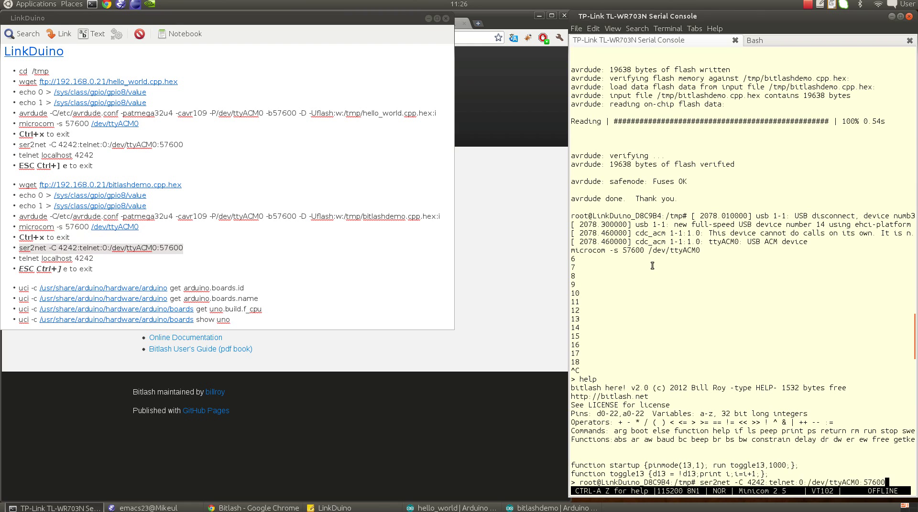
pyautogui.press('Return')
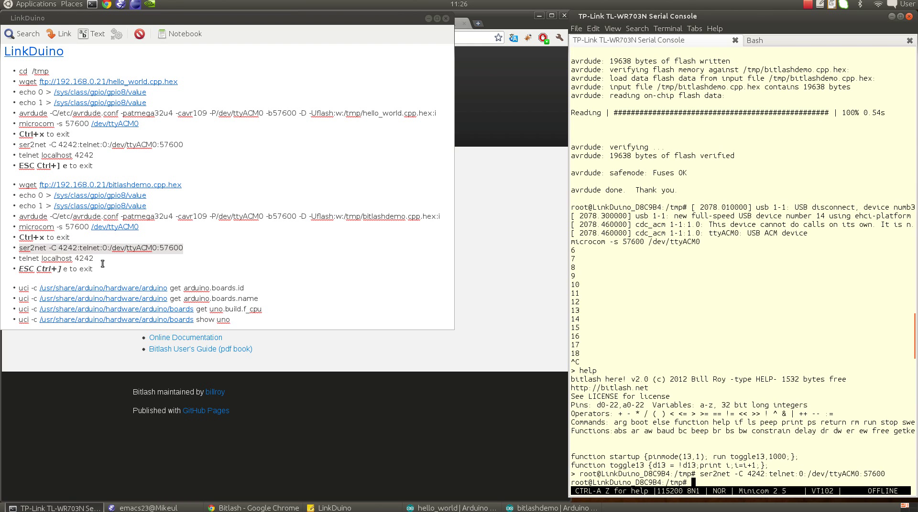
# Step: Telnet to localhost 4242, run Bitlash's help, then quit telnet with Ctrl+] and e
pyautogui.moveTo(19, 258); pyautogui.dragTo(162, 264)
pyautogui.middleClick(680, 331)
pyautogui.press('Return')
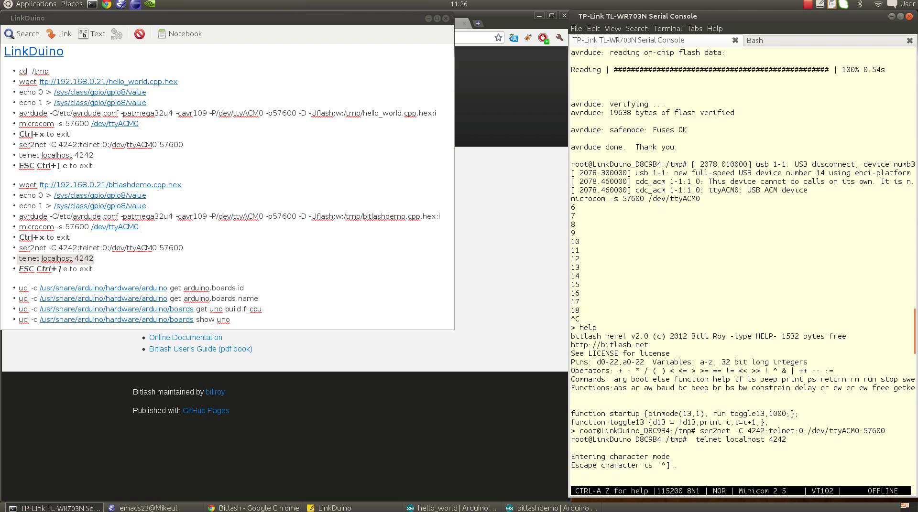
pyautogui.write('help')
pyautogui.press('Return')
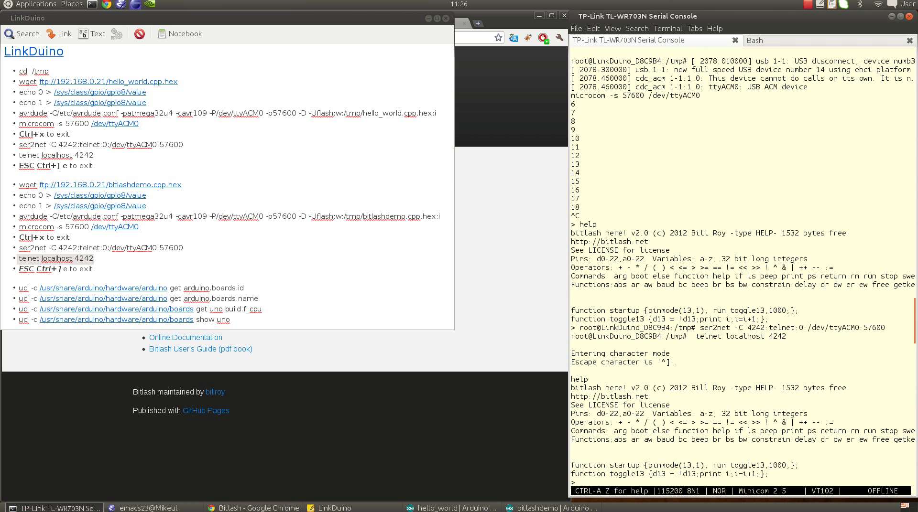
pyautogui.hotkey('ctrl', ']')
pyautogui.press('e')
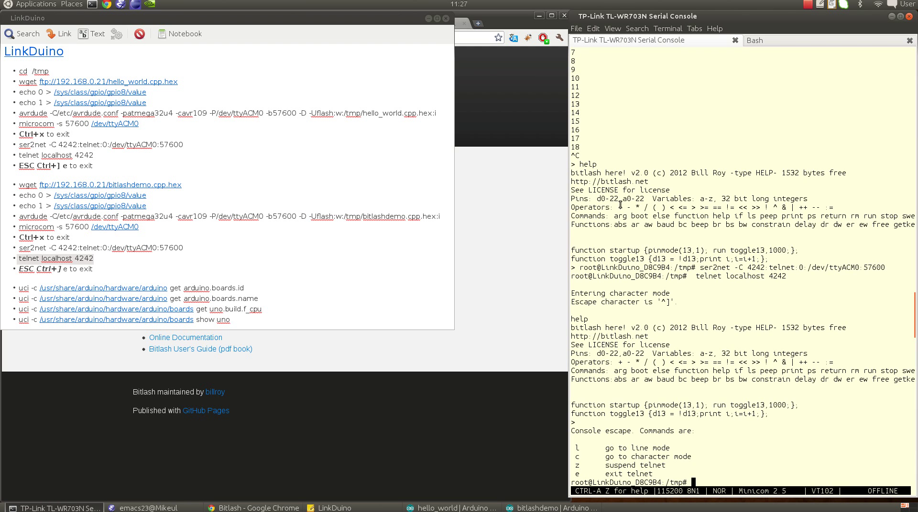
# Step: List the Arduino hardware folder contents in the local Bash shell
pyautogui.click(771, 42)
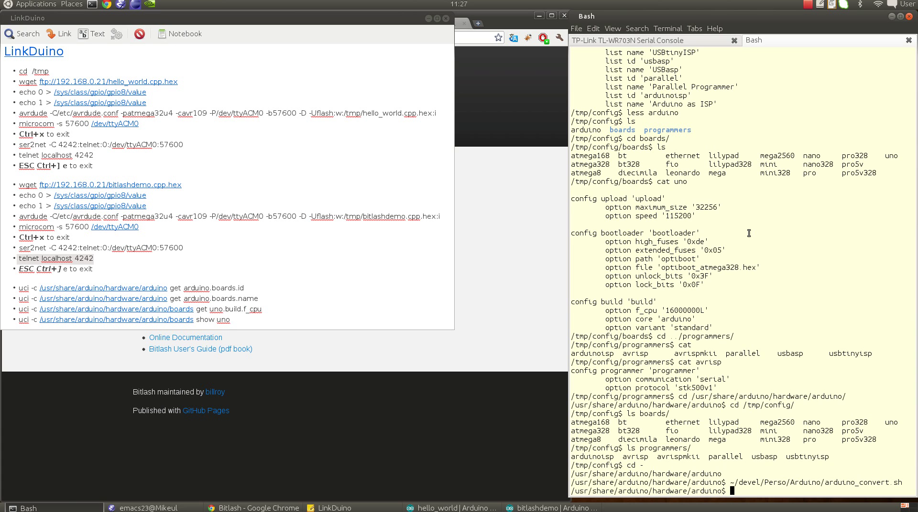
pyautogui.write('ls')
pyautogui.press('Return')
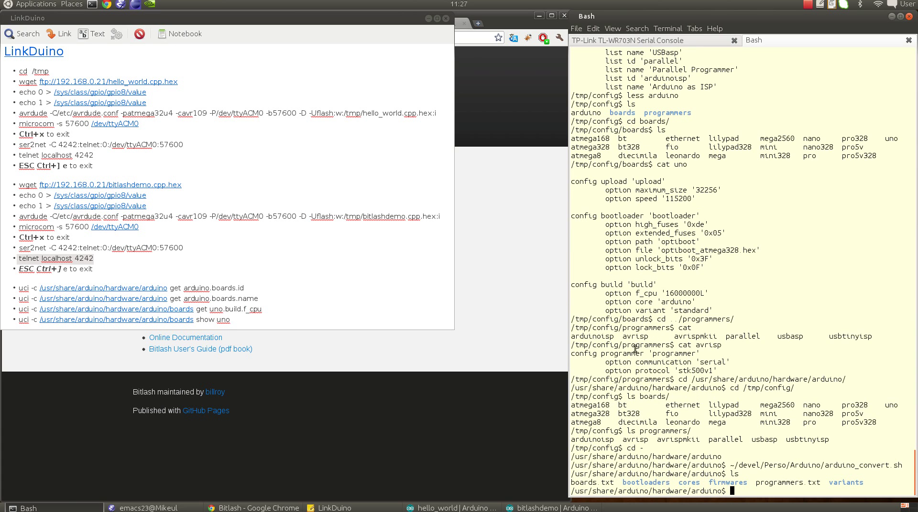
# Step: Read boards.txt and then programmers.txt in the less pager
pyautogui.moveTo(571, 483); pyautogui.dragTo(621, 485)
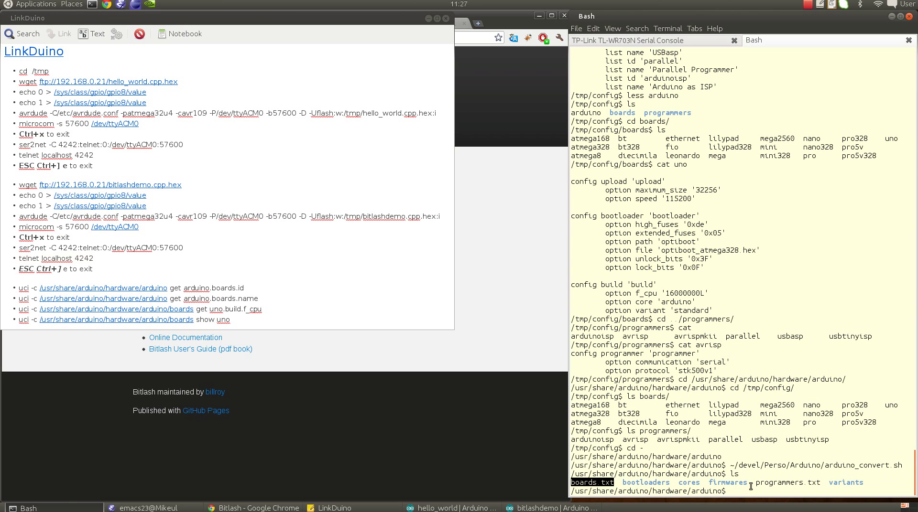
pyautogui.write('less boards.txt')
pyautogui.press('Return')
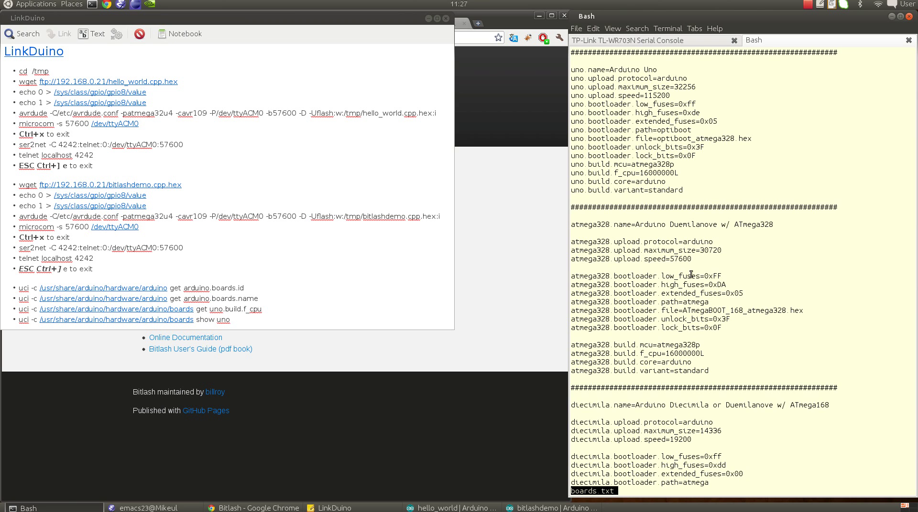
pyautogui.write('q')
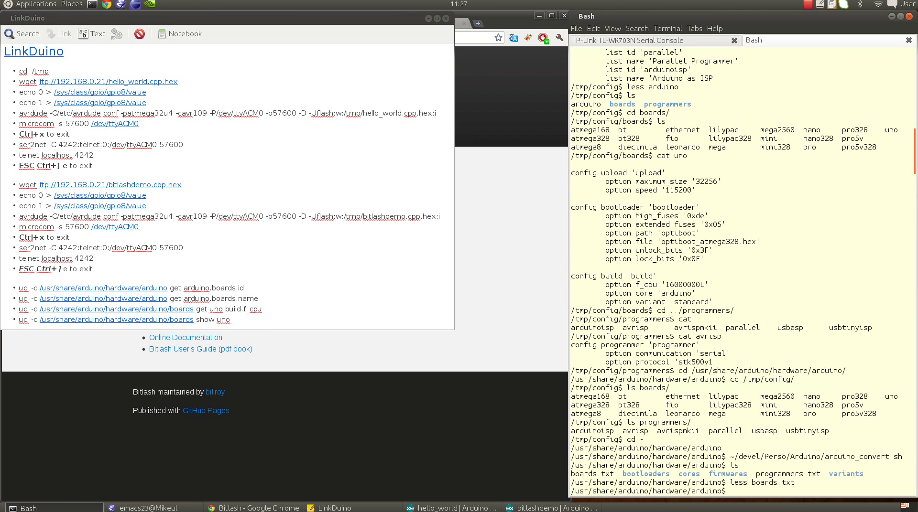
pyautogui.write('less pro')
pyautogui.press('Tab')
pyautogui.press('Return')
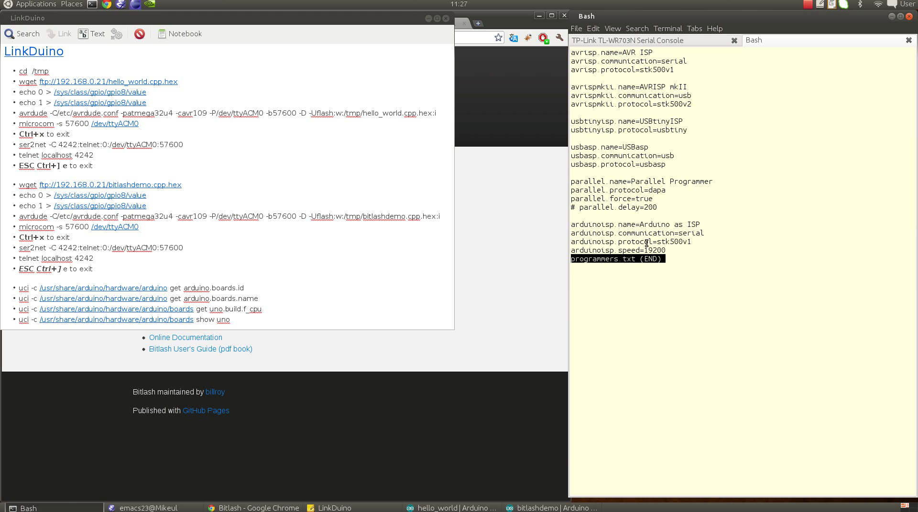
pyautogui.press('q')
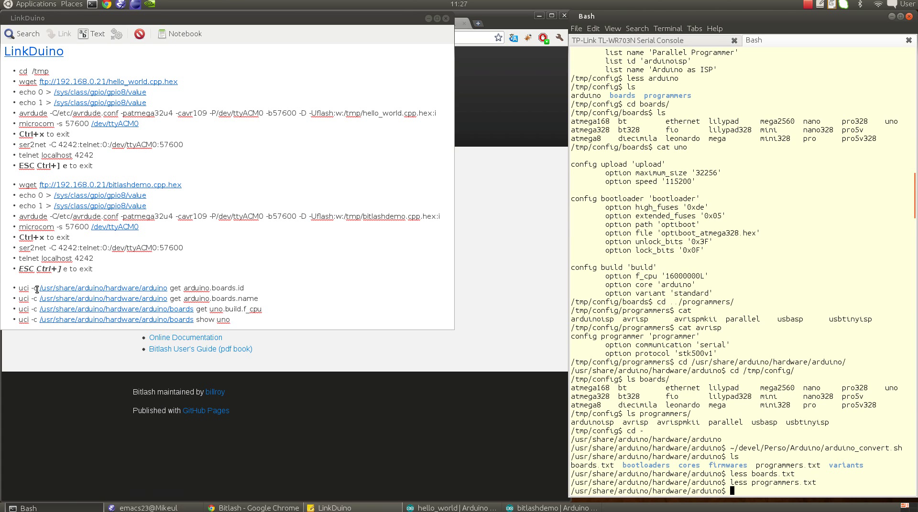
# Step: Show The UCI System wiki page in Chrome and scroll down to Configuration Files
pyautogui.click(70, 420)
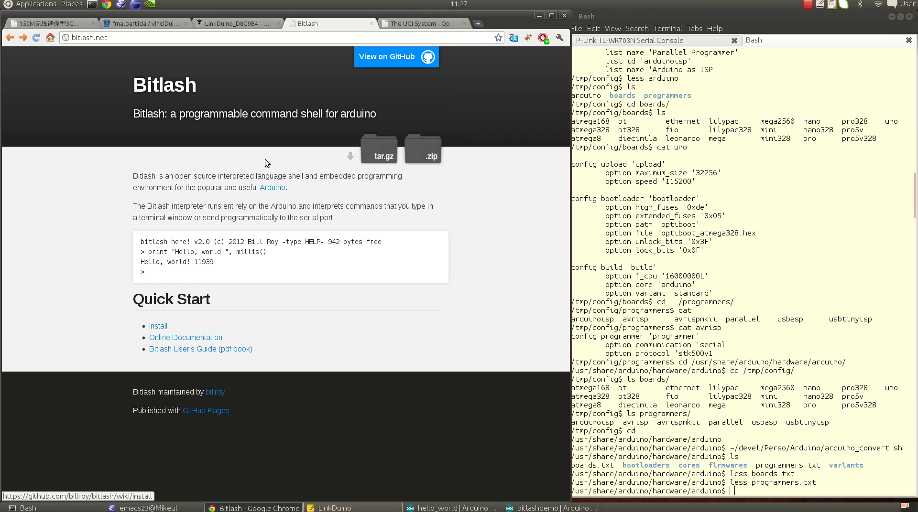
pyautogui.click(397, 25)
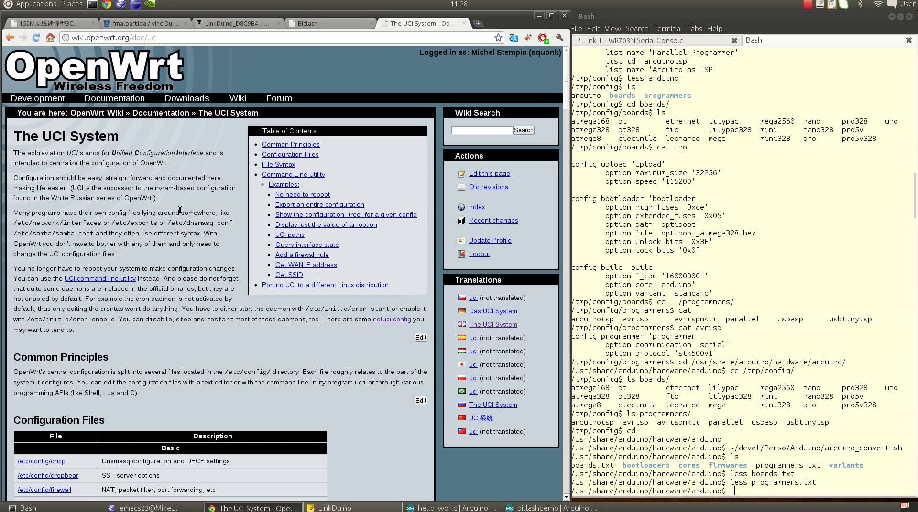
pyautogui.scroll(-5, 180, 209)
pyautogui.scroll(-1, 179, 210)
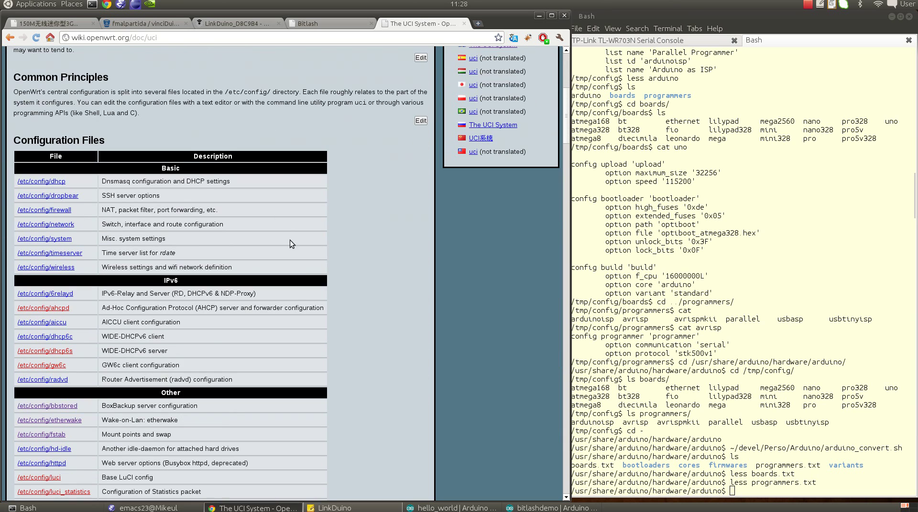
pyautogui.scroll(-3, 289, 234)
pyautogui.scroll(-2, 288, 233)
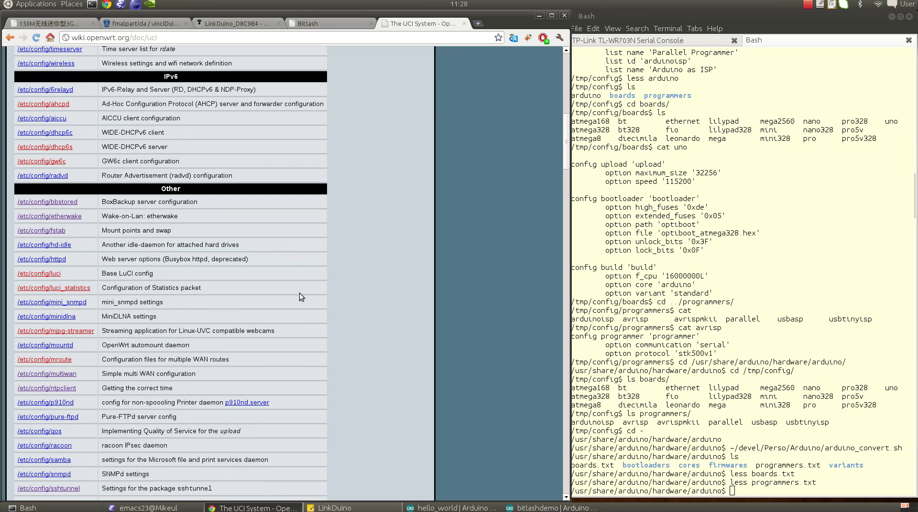
pyautogui.scroll(-10, 306, 323)
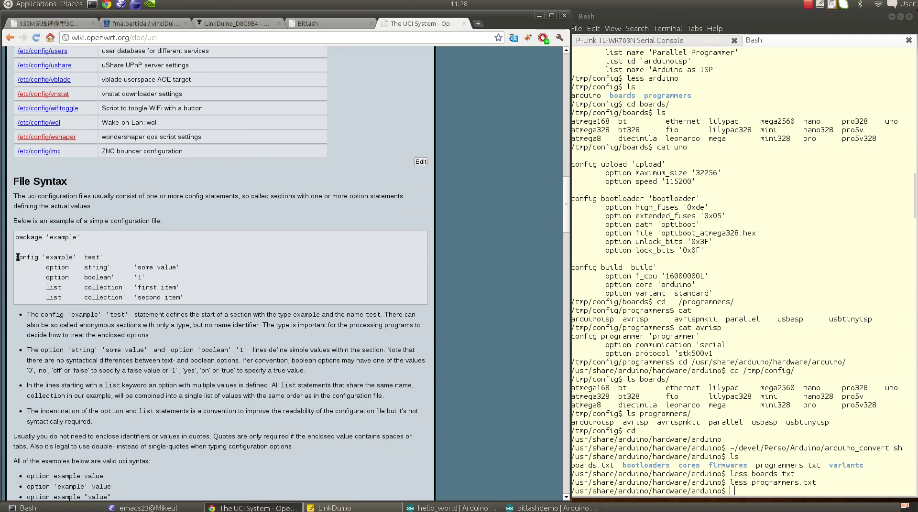
# Step: Highlight the config 'example' 'test' syntax line, review File Syntax, then return to the top
pyautogui.moveTo(17, 258); pyautogui.dragTo(120, 258)
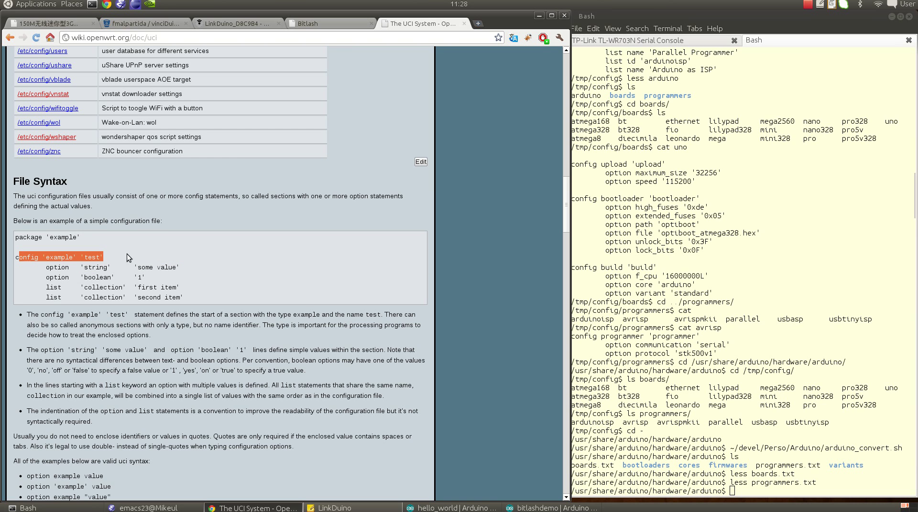
pyautogui.click(63, 286)
pyautogui.scroll(-5, 98, 290)
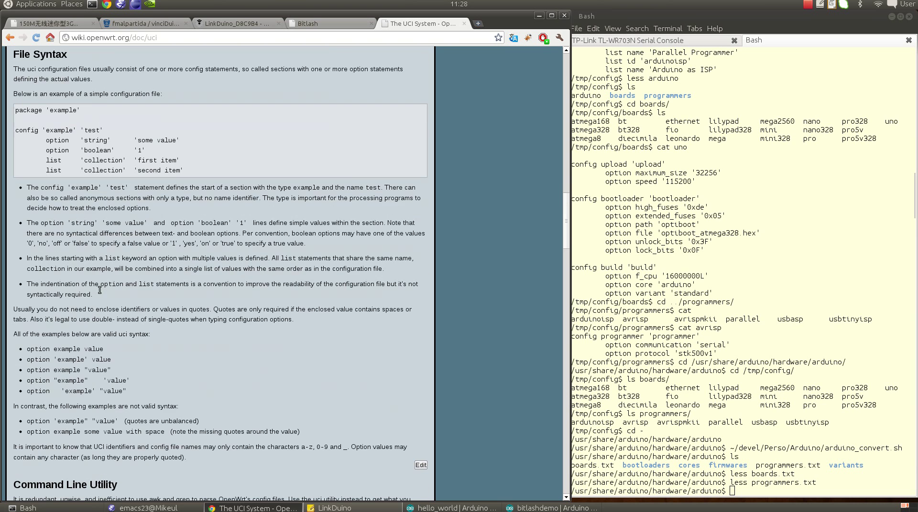
pyautogui.scroll(-3, 99, 281)
pyautogui.scroll(6, 99, 281)
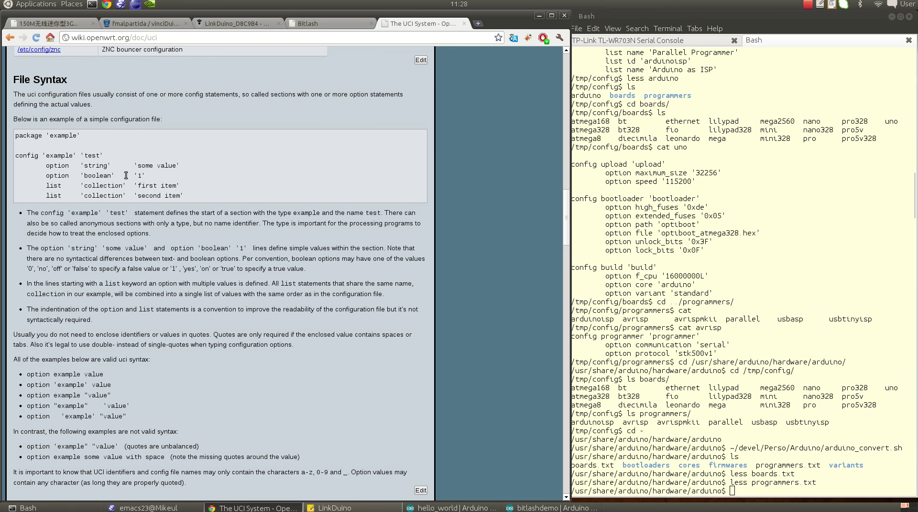
pyautogui.scroll(15, 126, 175)
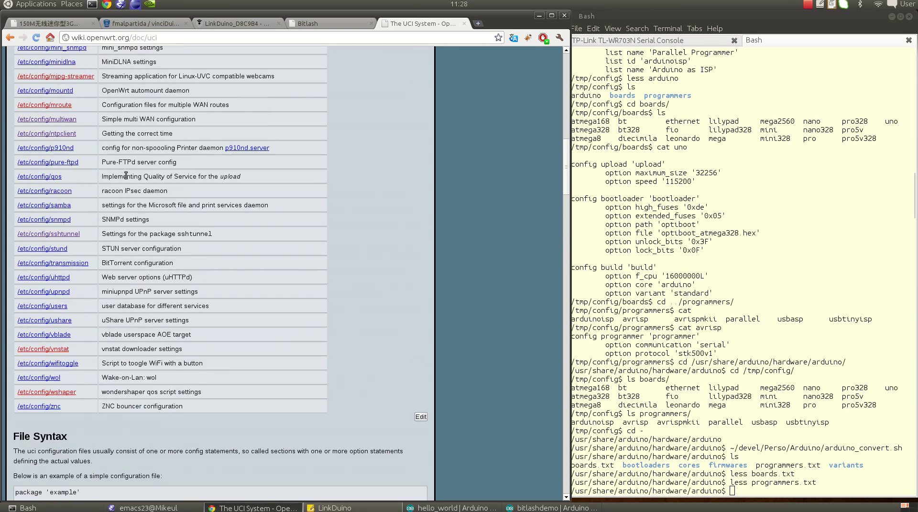
pyautogui.scroll(20, 125, 175)
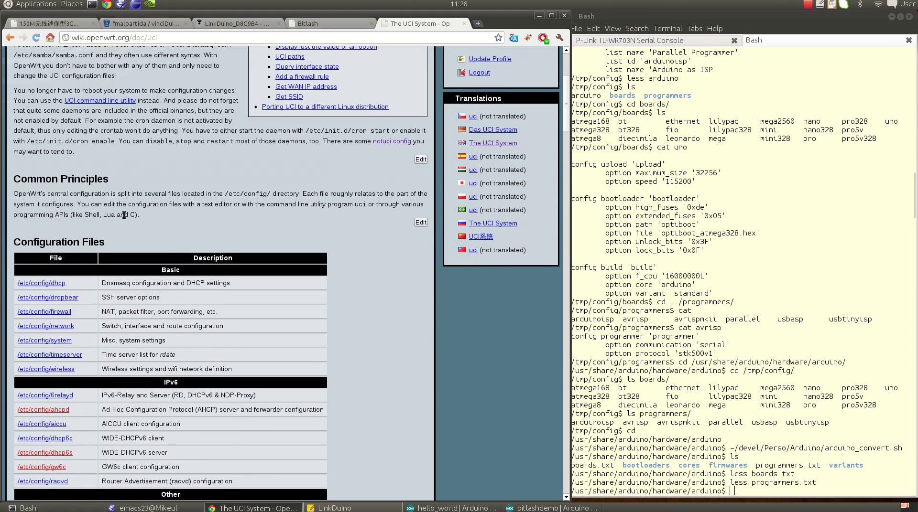
pyautogui.scroll(6, 125, 215)
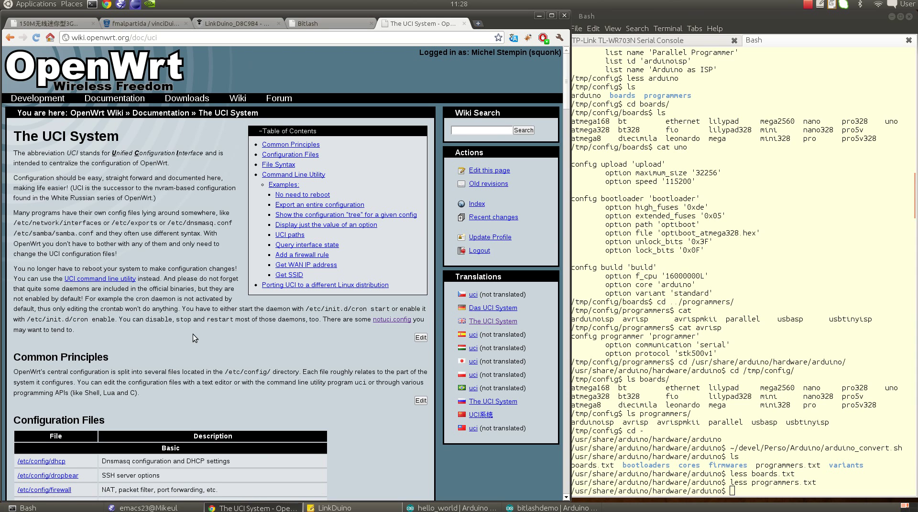
# Step: Rerun the arduino_convert.sh script in the Bash terminal to generate the UCI configs
pyautogui.click(157, 508)
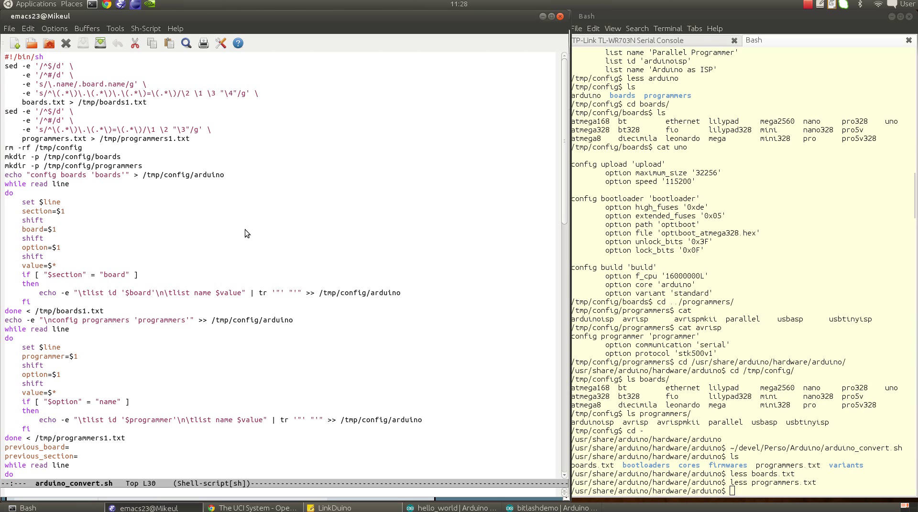
pyautogui.click(706, 263)
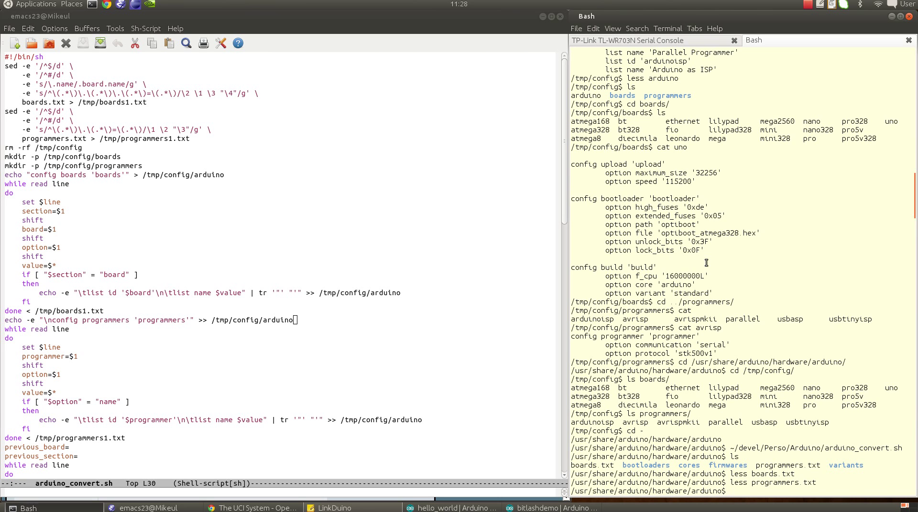
pyautogui.press('Up')
pyautogui.press('Up')
pyautogui.press('Up')
pyautogui.press('Up')
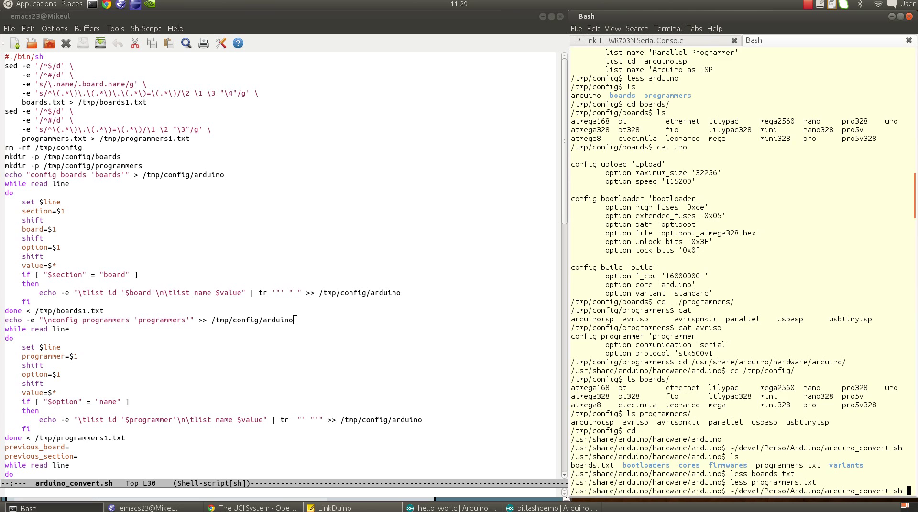
pyautogui.press('Return')
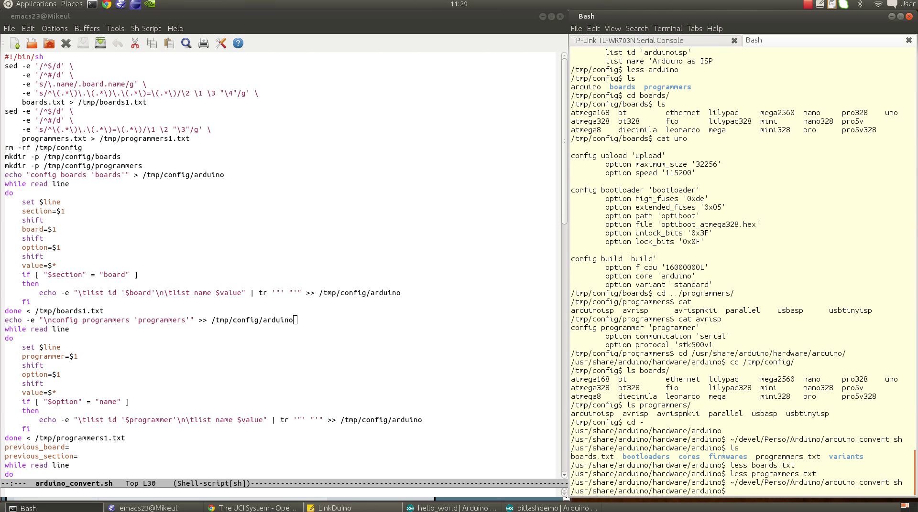
# Step: Change to /tmp/config, list it, and open the arduino config file in less
pyautogui.write('c')
pyautogui.press('BackSpace')
pyautogui.write('d /tmp/config')
pyautogui.press('Return')
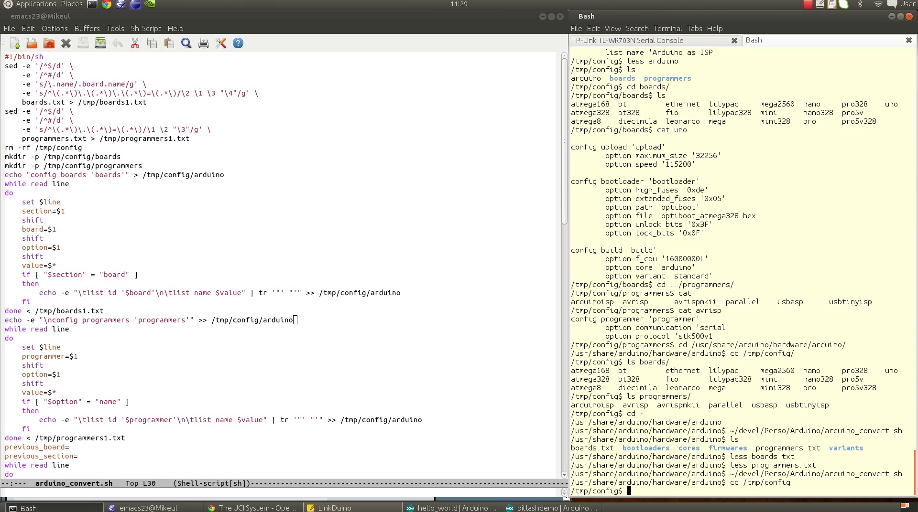
pyautogui.write('ls')
pyautogui.press('Return')
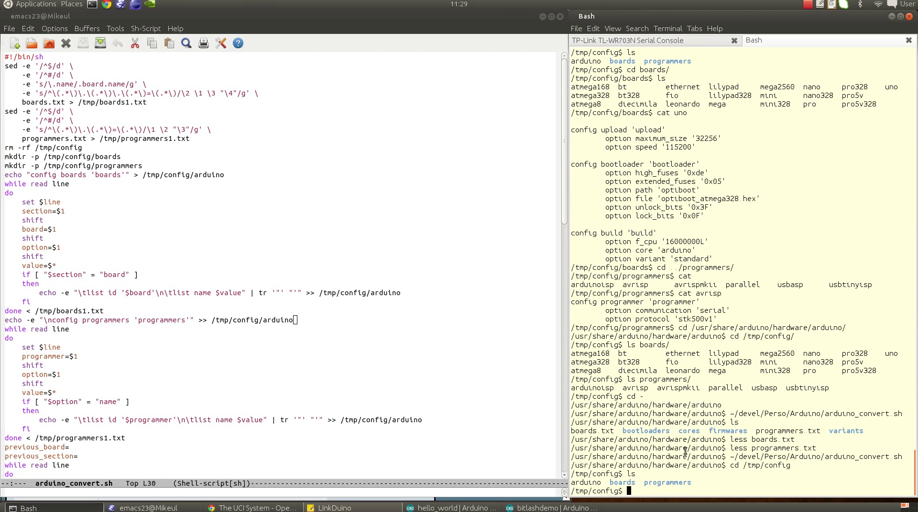
pyautogui.write('less arduino')
pyautogui.press('Return')
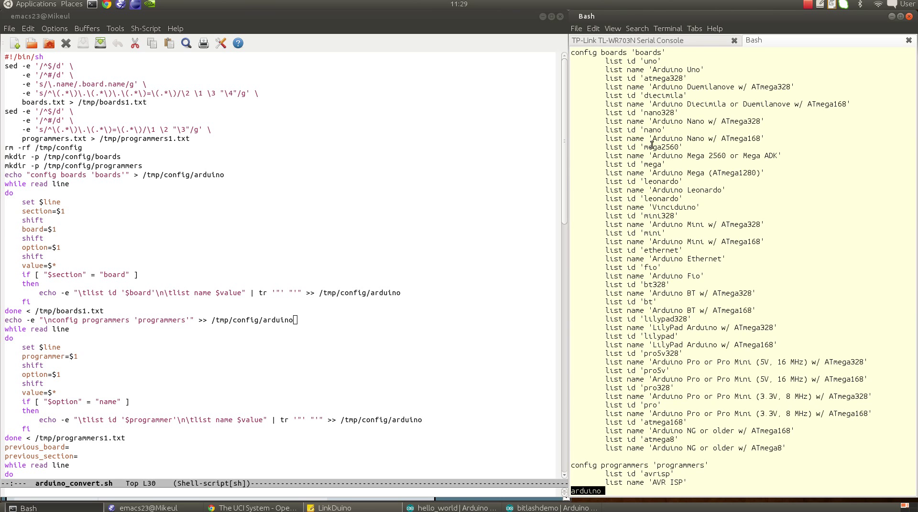
# Step: Finish reading the arduino file, then move into boards, list it, and print the uno config
pyautogui.press('space')
pyautogui.write('q')
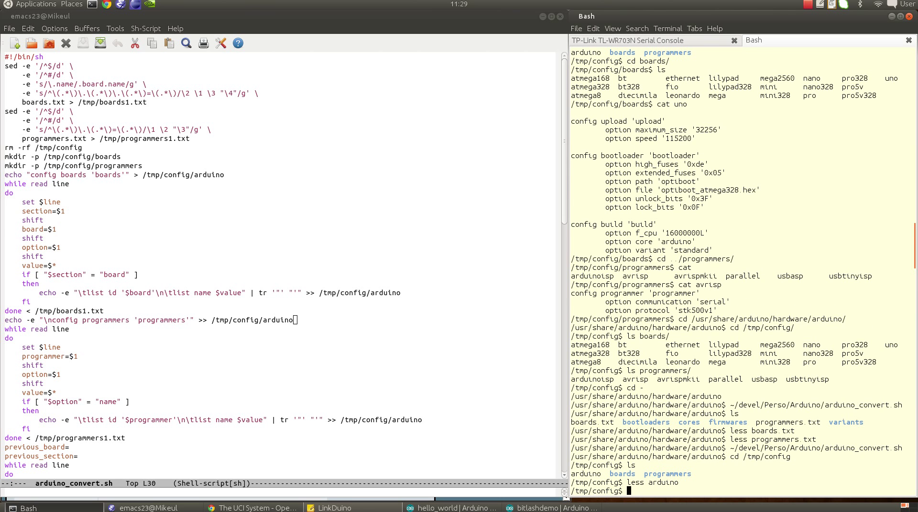
pyautogui.write('cd bo')
pyautogui.press('Tab')
pyautogui.press('Return')
pyautogui.write('ls')
pyautogui.press('Return')
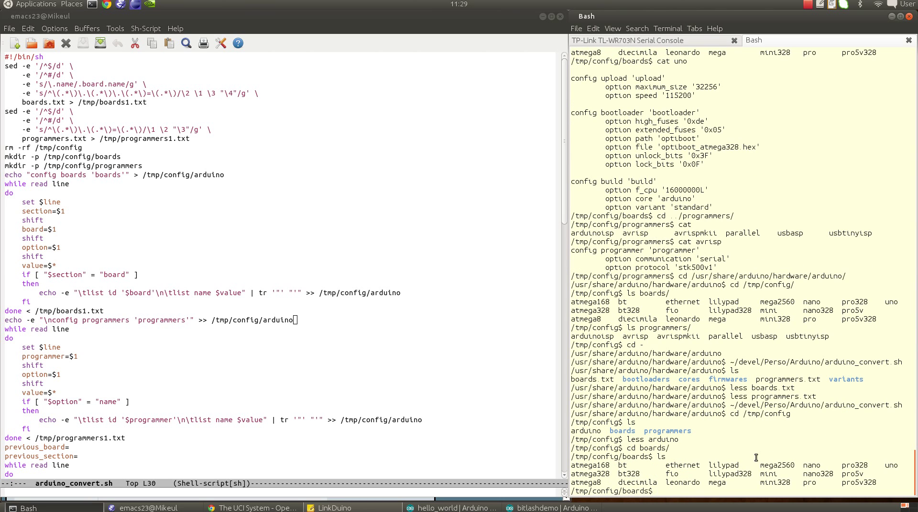
pyautogui.write('cat uno')
pyautogui.press('Return')
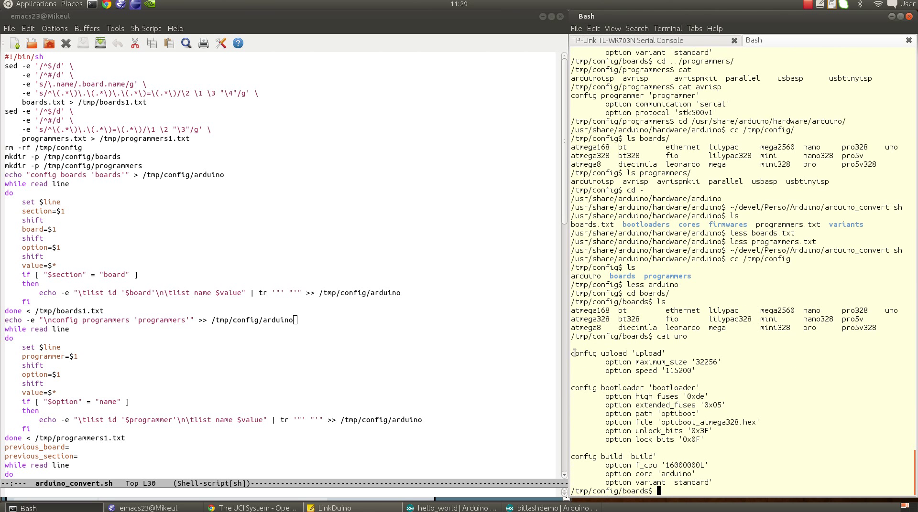
# Step: Highlight the upload, bootloader and build options in uno's board config
pyautogui.doubleClick(625, 353)
pyautogui.doubleClick(641, 388)
pyautogui.doubleClick(618, 458)
pyautogui.moveTo(724, 486); pyautogui.dragTo(574, 350)
pyautogui.click(684, 366)
pyautogui.moveTo(713, 480); pyautogui.dragTo(572, 352)
pyautogui.click(706, 405)
# Step: Move into ../programmers, list it, and print the avrisp programmer config
pyautogui.write('cd ../programmers/')
pyautogui.press('Return')
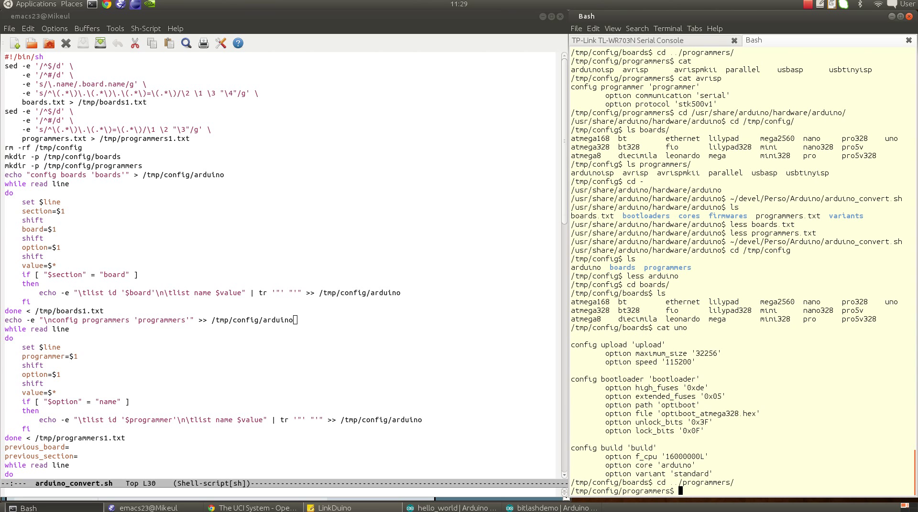
pyautogui.write('ls')
pyautogui.press('Return')
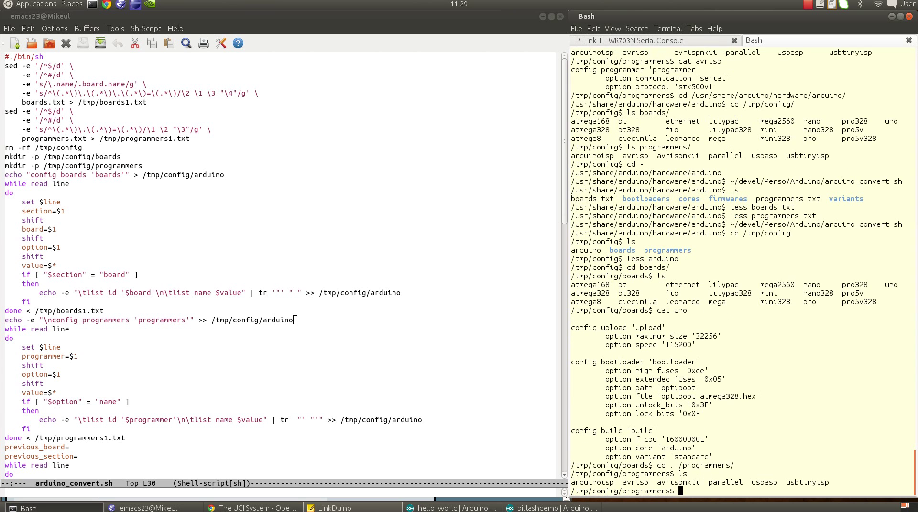
pyautogui.write('cat avrisp')
pyautogui.press('Return')
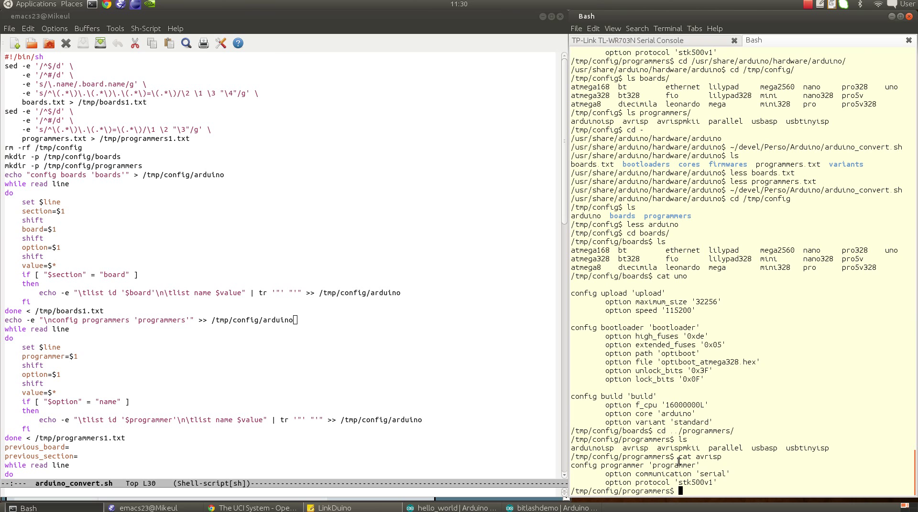
# Step: Glance at the conversion script in Emacs, then place the LinkDuino note beside the router's serial console
pyautogui.click(96, 201)
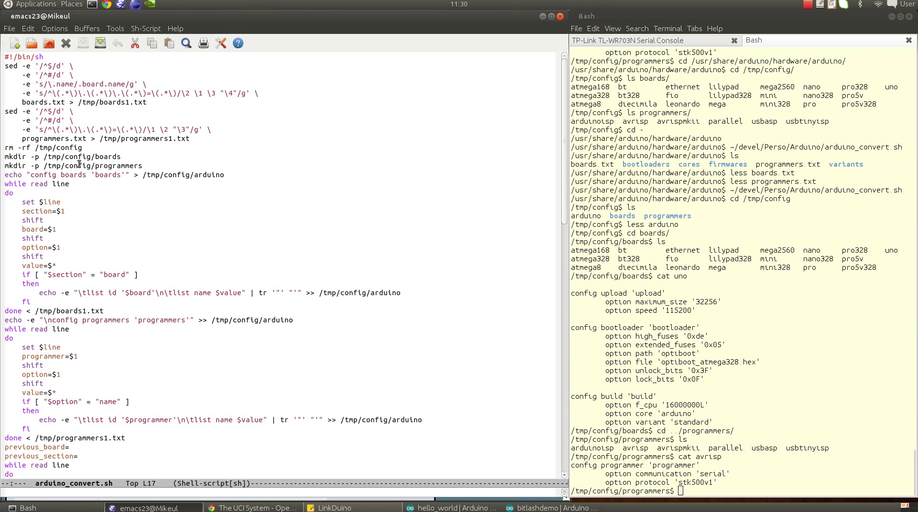
pyautogui.scroll(-3, 90, 208)
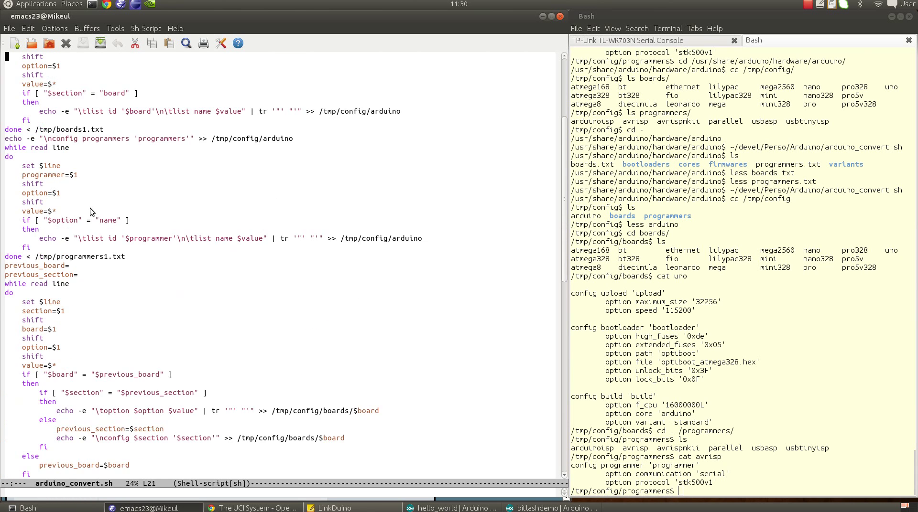
pyautogui.click(330, 508)
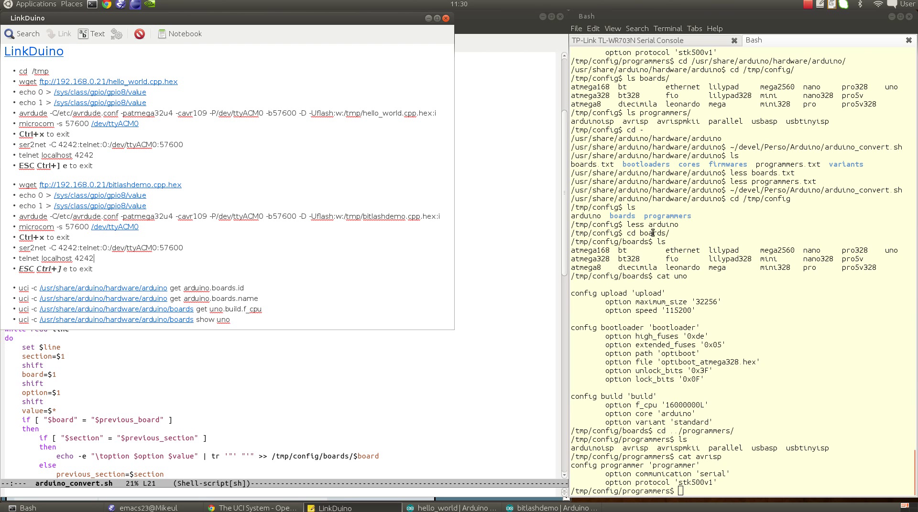
pyautogui.click(672, 45)
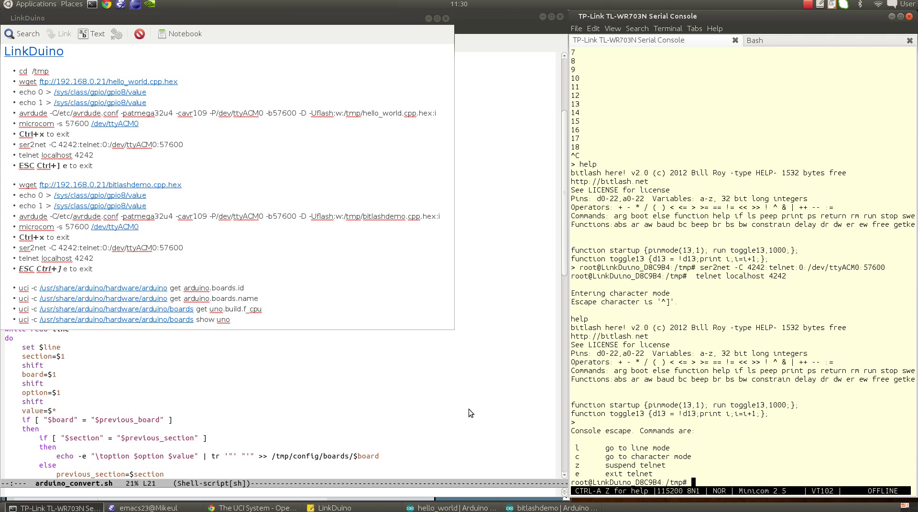
# Step: Run the uci get queries listing the Arduino board ids and their full board names
pyautogui.moveTo(21, 289); pyautogui.dragTo(265, 289)
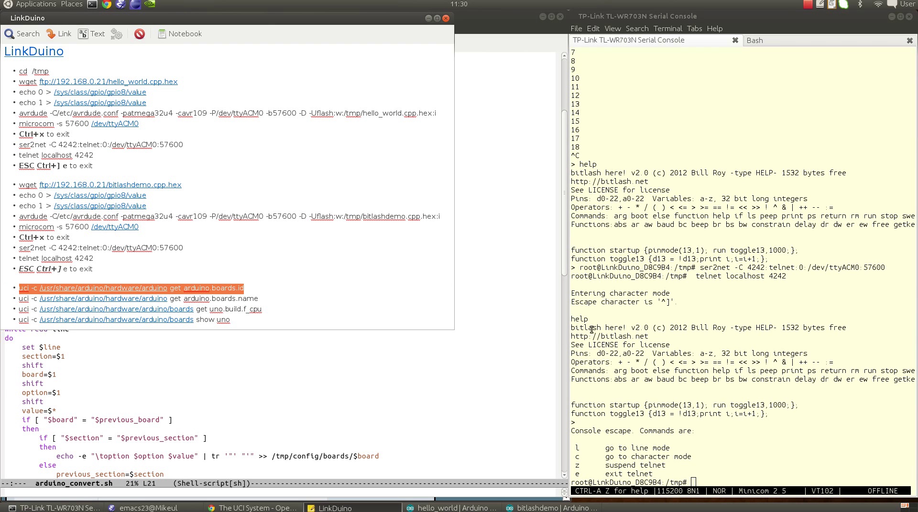
pyautogui.middleClick(739, 448)
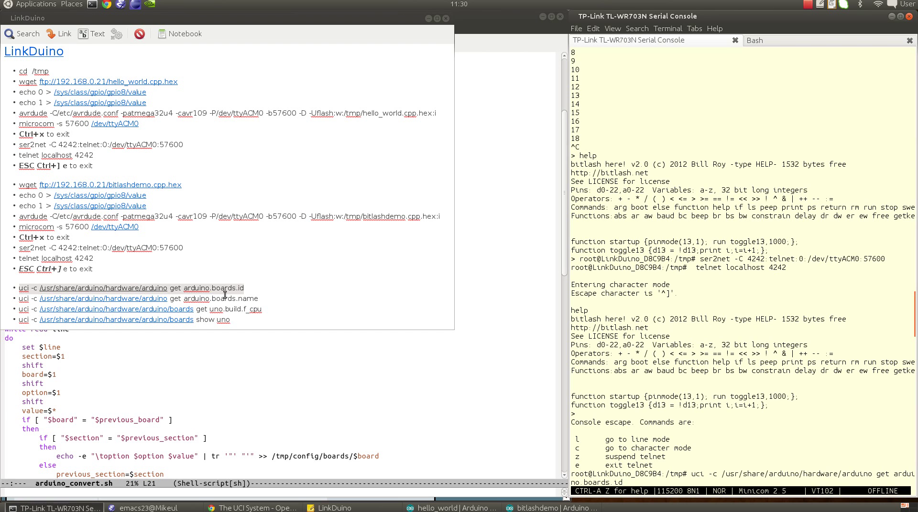
pyautogui.press('Return')
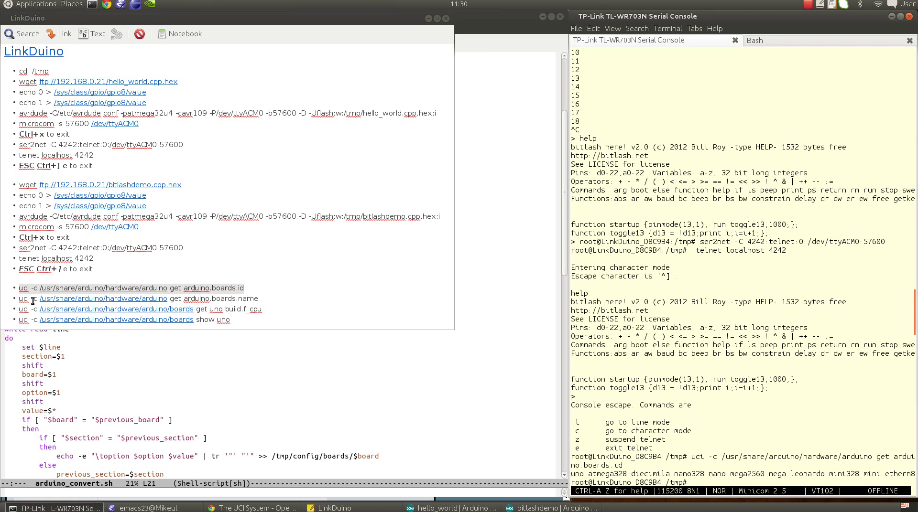
pyautogui.moveTo(18, 299); pyautogui.dragTo(259, 299)
pyautogui.middleClick(737, 321)
pyautogui.press('Return')
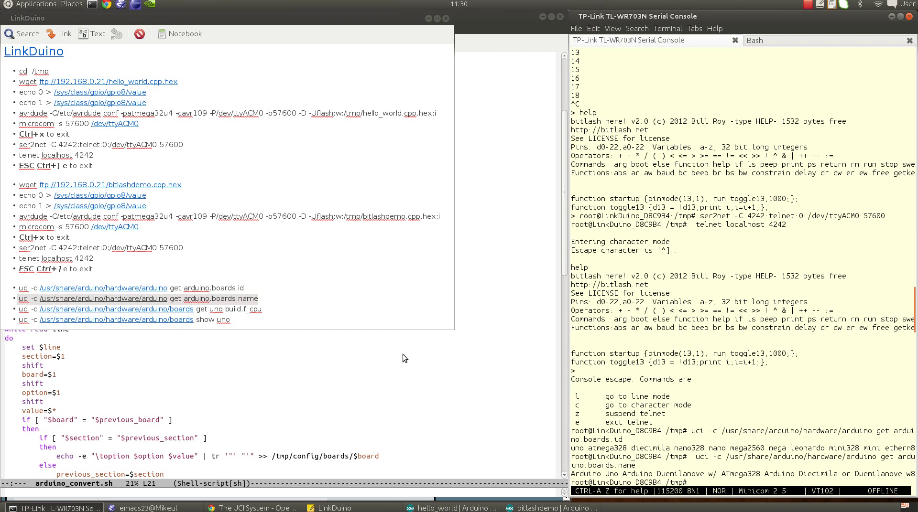
pyautogui.click(18, 310)
pyautogui.moveTo(18, 309)
pyautogui.mouseDown()
pyautogui.moveTo(292, 311)
pyautogui.moveTo(22, 310)
pyautogui.mouseUp()
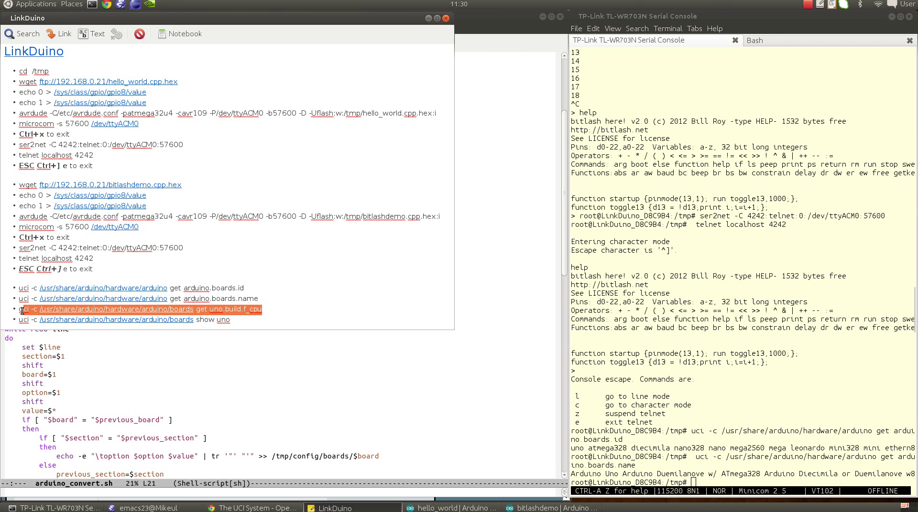
# Step: Query uno's build.f_cpu setting, which returns 16000000L
pyautogui.click(216, 312)
pyautogui.moveTo(273, 307); pyautogui.dragTo(21, 309)
pyautogui.middleClick(716, 311)
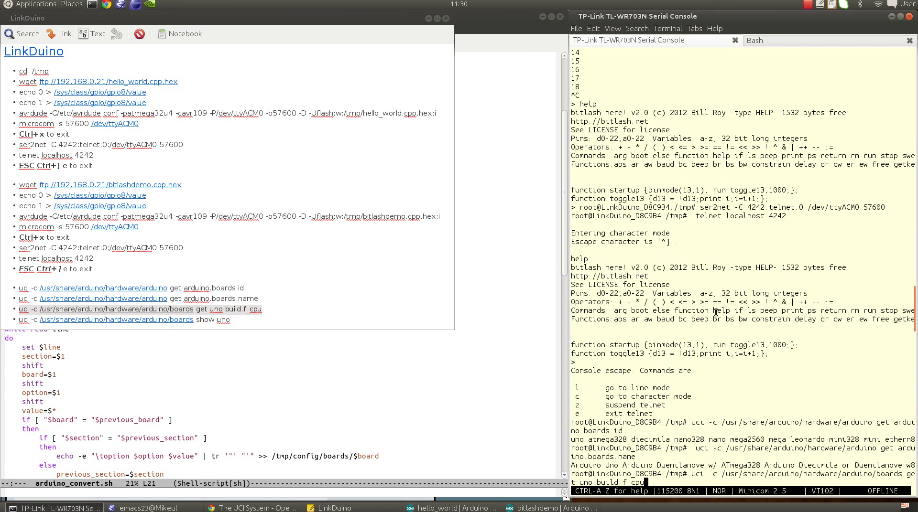
pyautogui.press('Return')
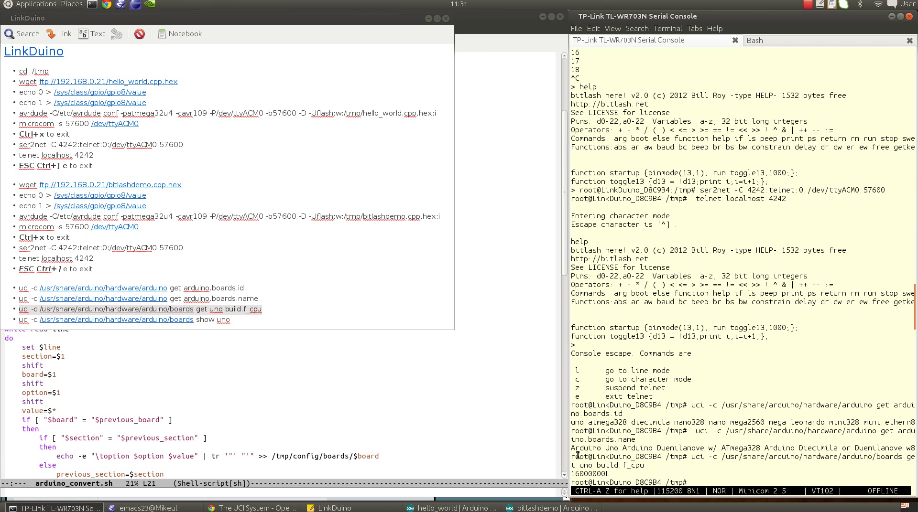
# Step: List all of uno's UCI settings with uci show, then highlight the note's four uci commands
pyautogui.moveTo(230, 320); pyautogui.dragTo(15, 320)
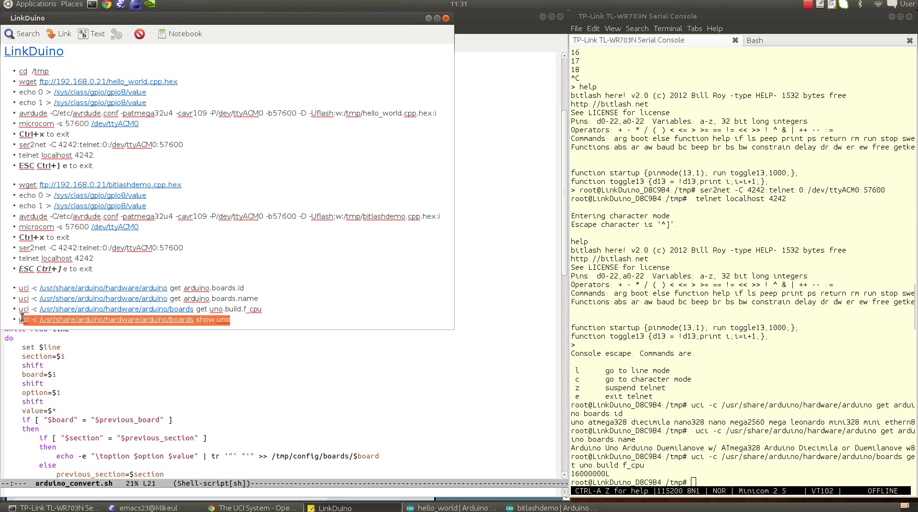
pyautogui.middleClick(709, 334)
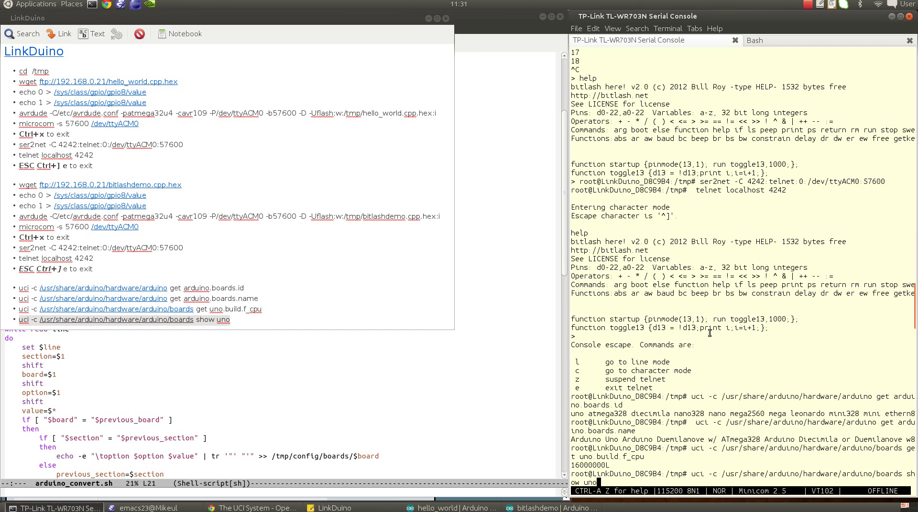
pyautogui.press('Return')
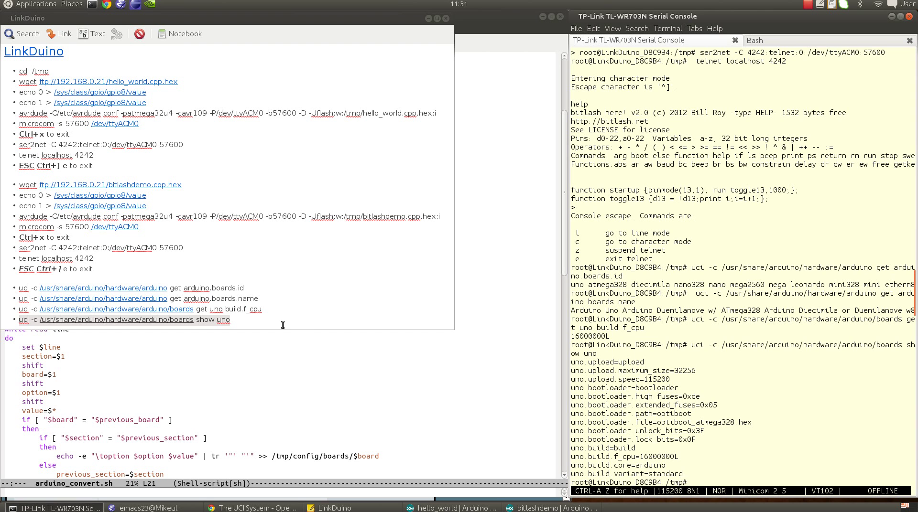
pyautogui.click(263, 325)
pyautogui.moveTo(263, 325); pyautogui.dragTo(19, 290)
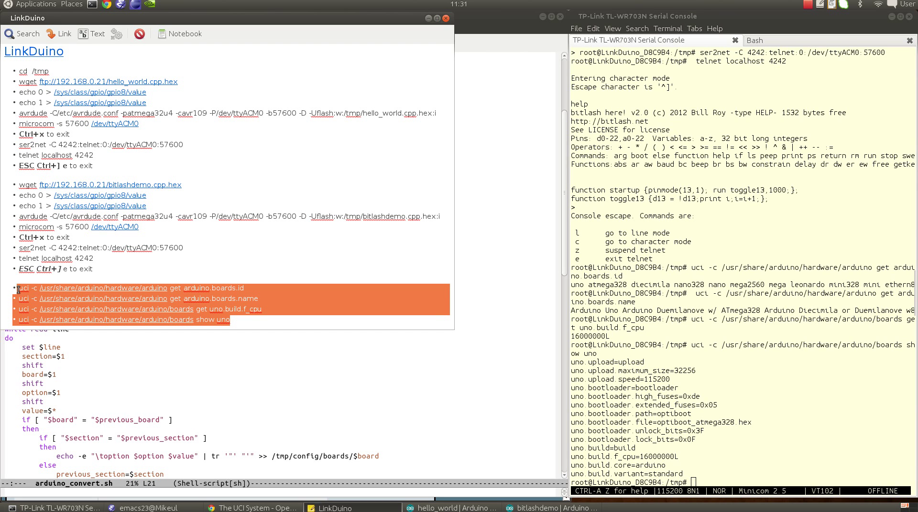
pyautogui.click(295, 288)
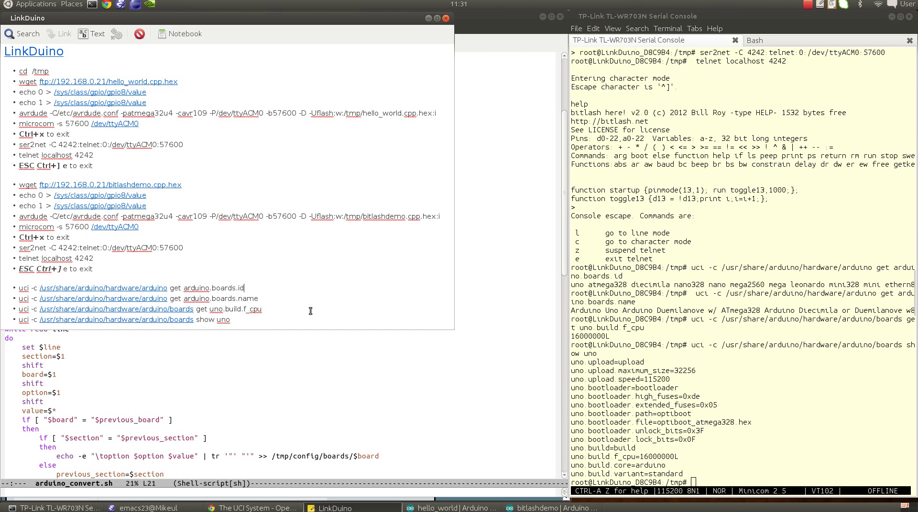
pyautogui.click(302, 323)
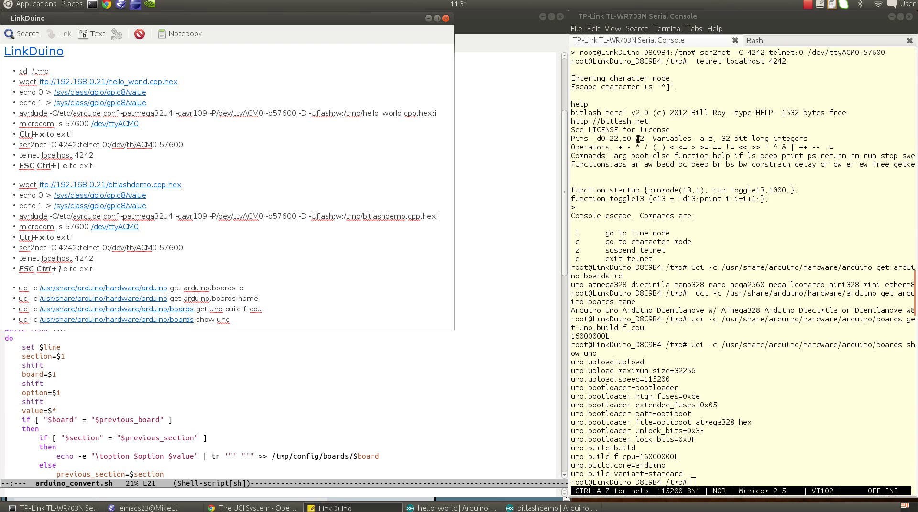